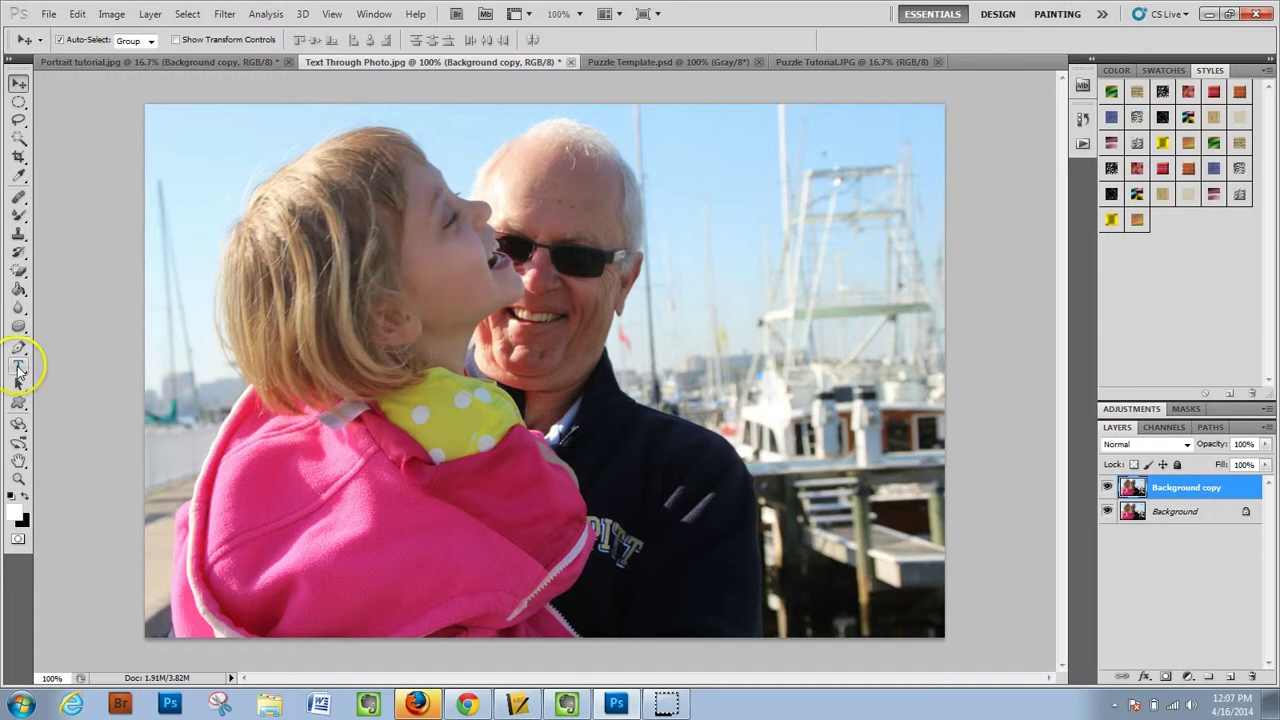
Step: Activate the horizontal Type tool and check the photo's dimensions in the Image Size dialog without changing them
left_click(20, 367)
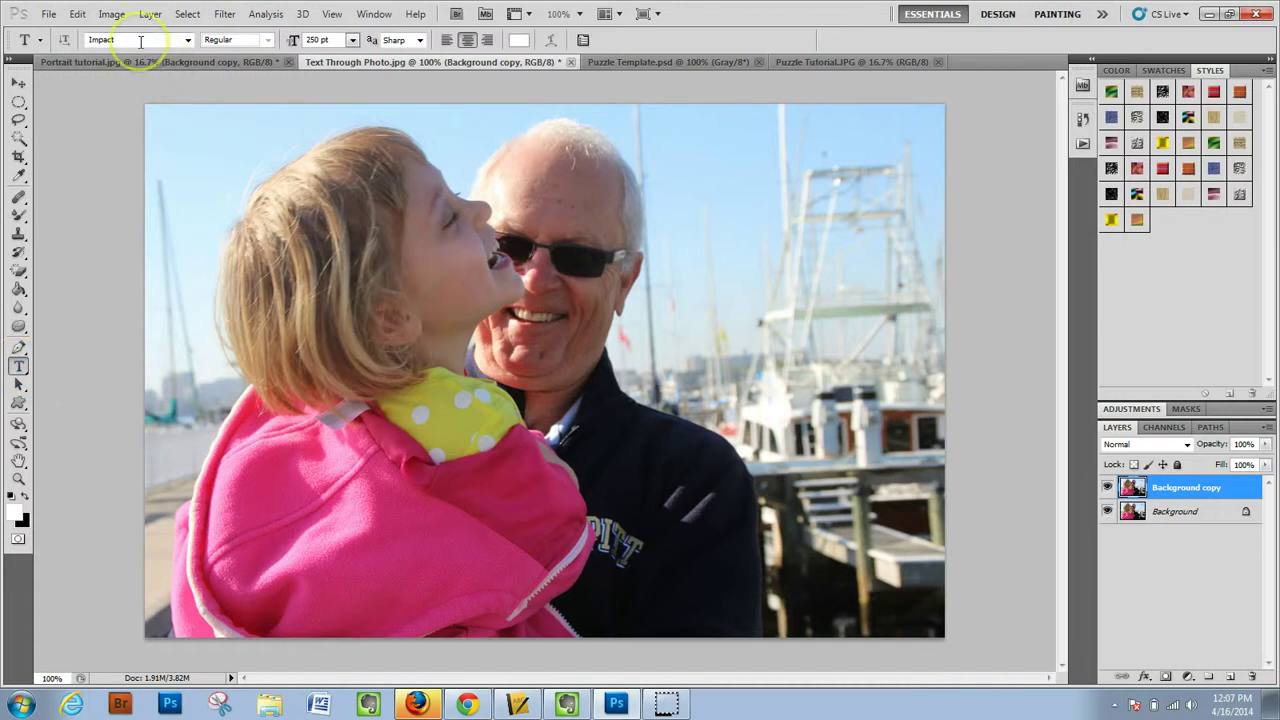
left_click(324, 41)
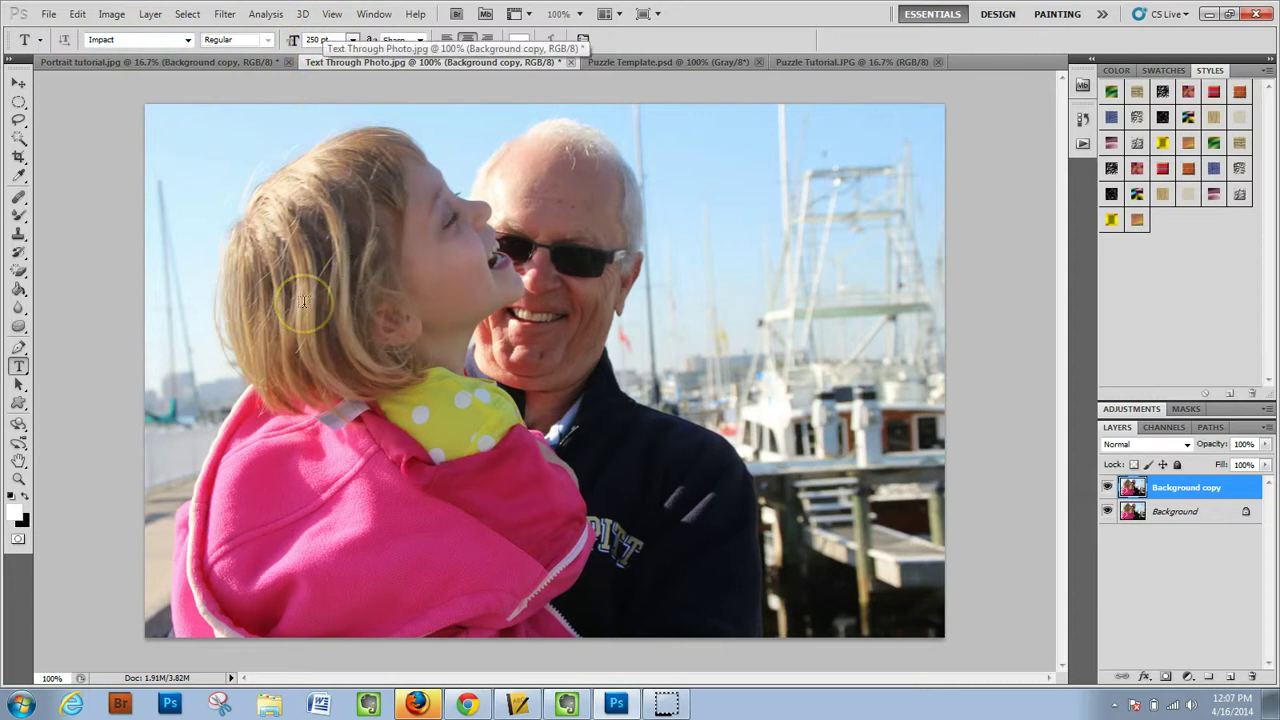
left_click(111, 14)
left_click(135, 128)
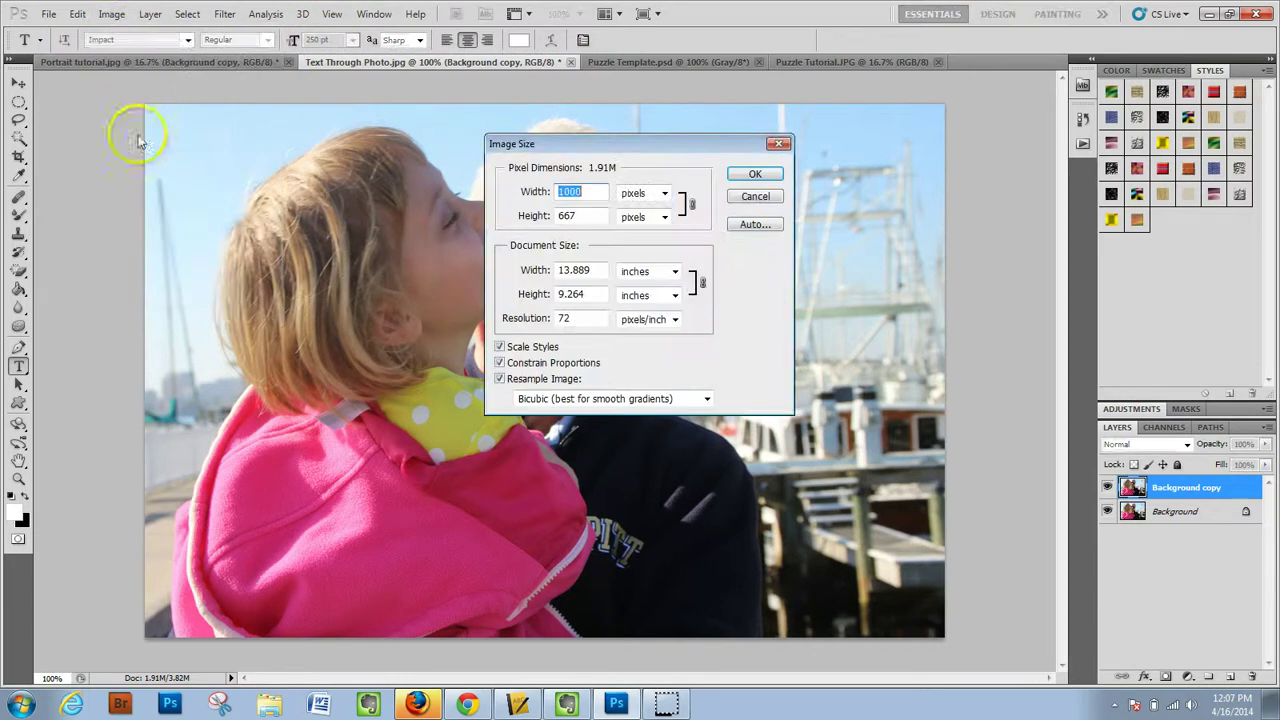
left_click(753, 175)
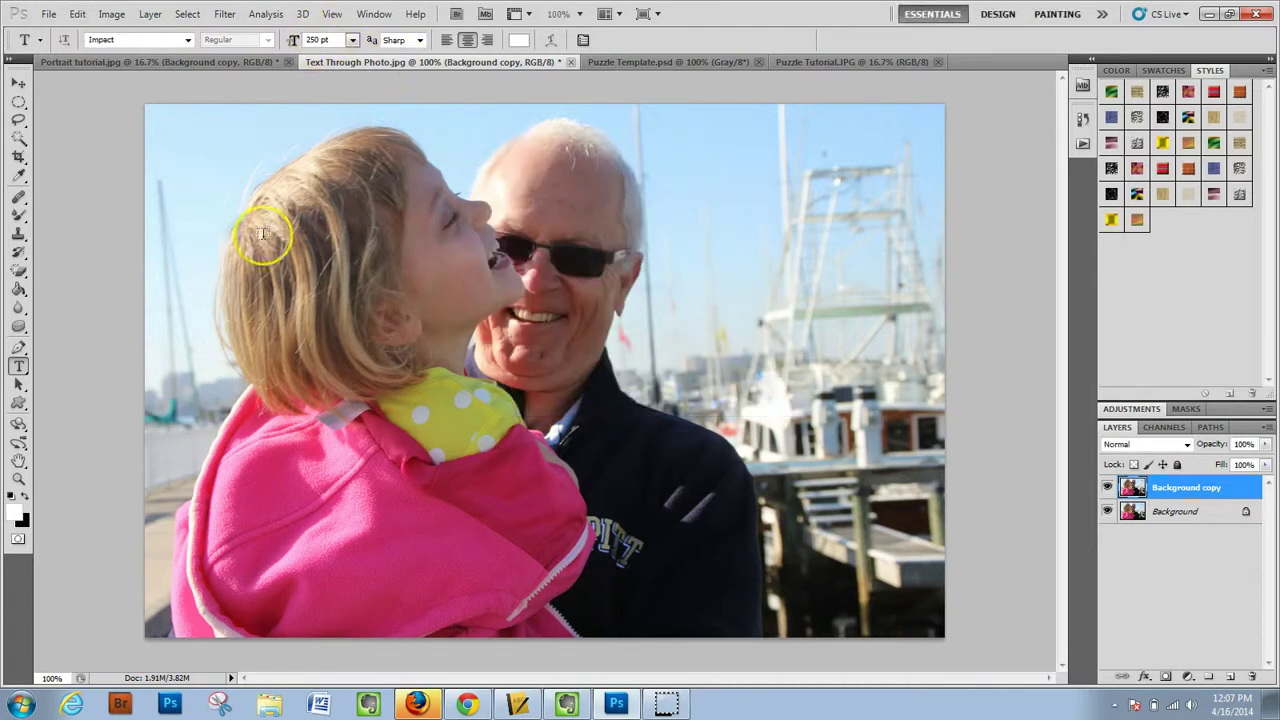
Step: Add the text "Laughing" over the photo in white 250 pt Impact
left_click(270, 300)
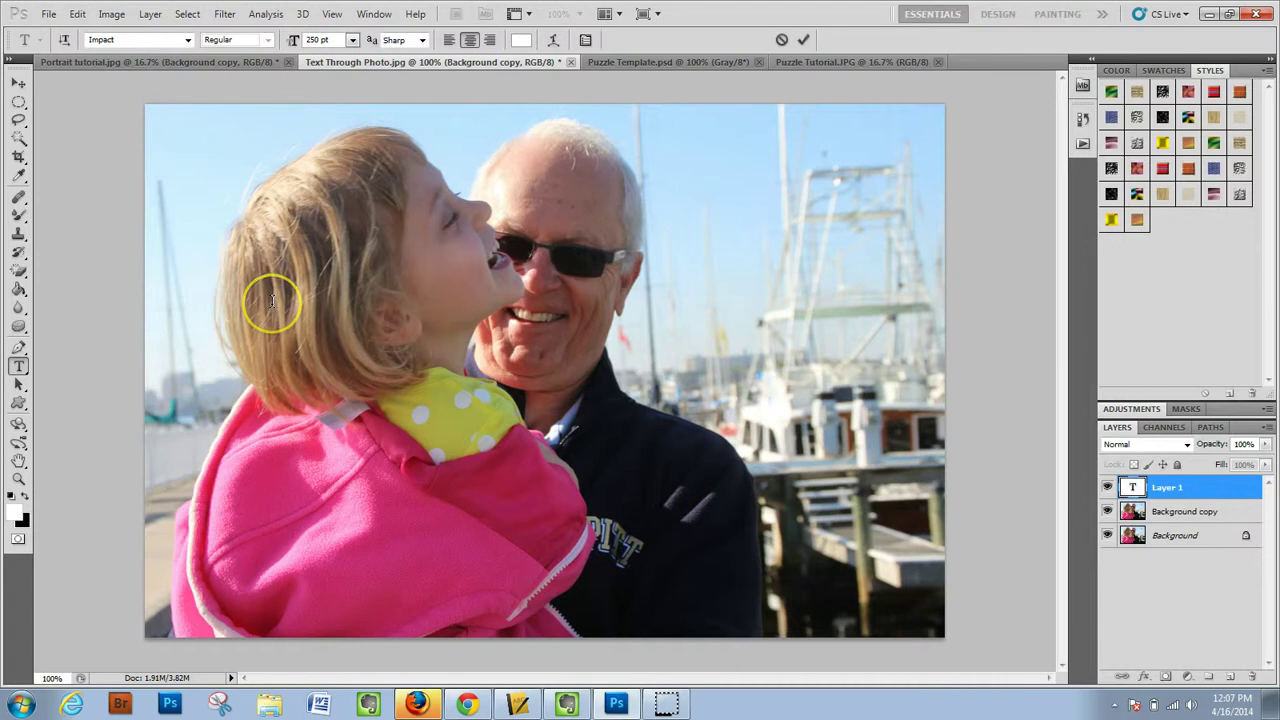
type("L")
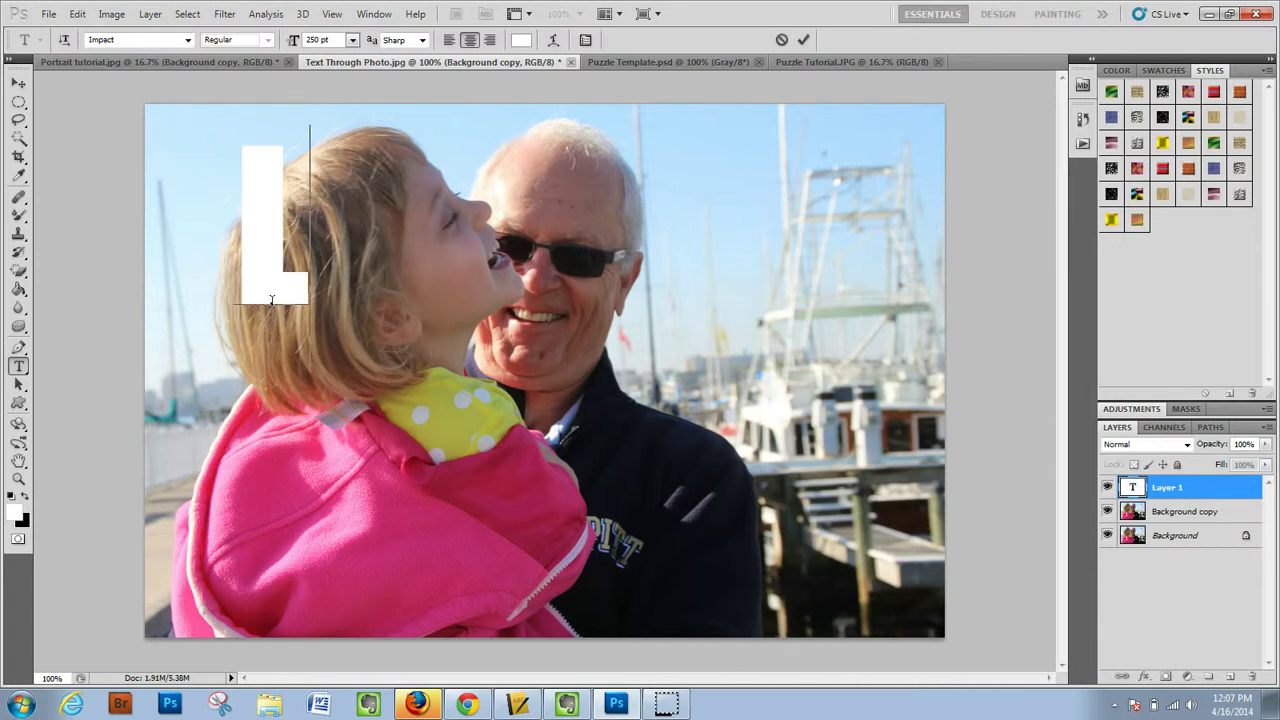
type("aughting")
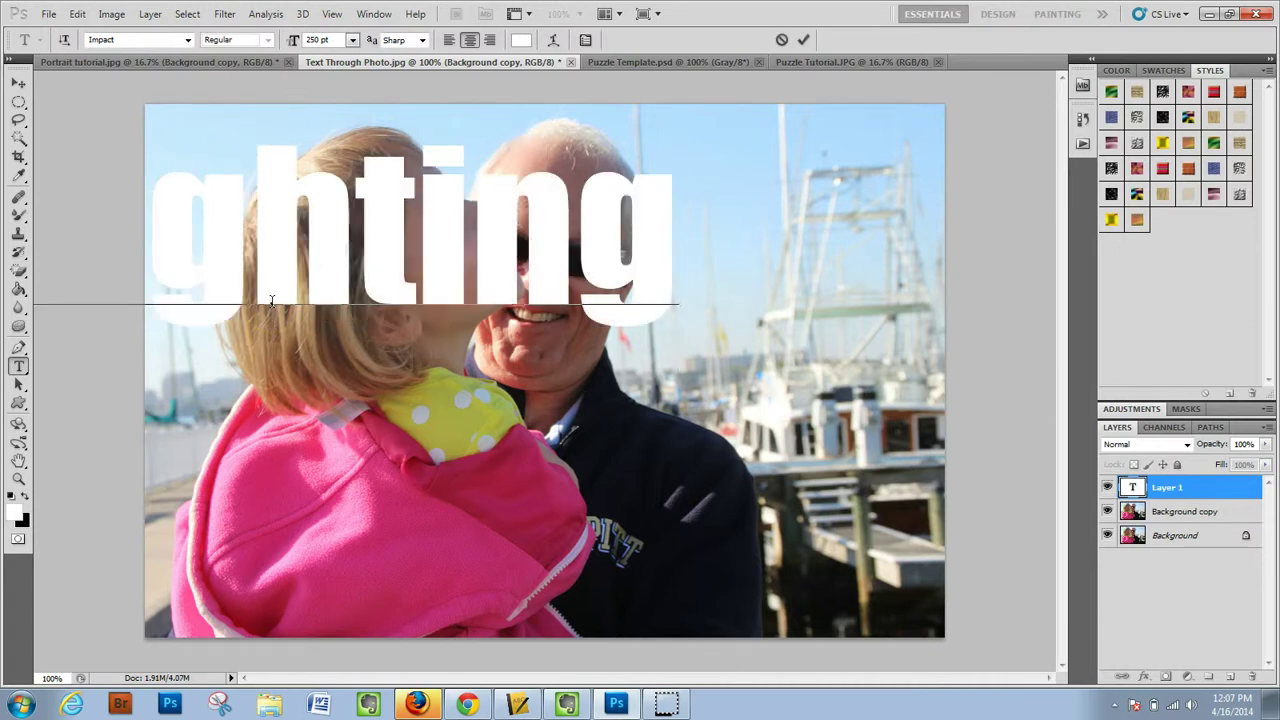
key("BackSpace")
key("BackSpace")
key("BackSpace")
key("BackSpace")
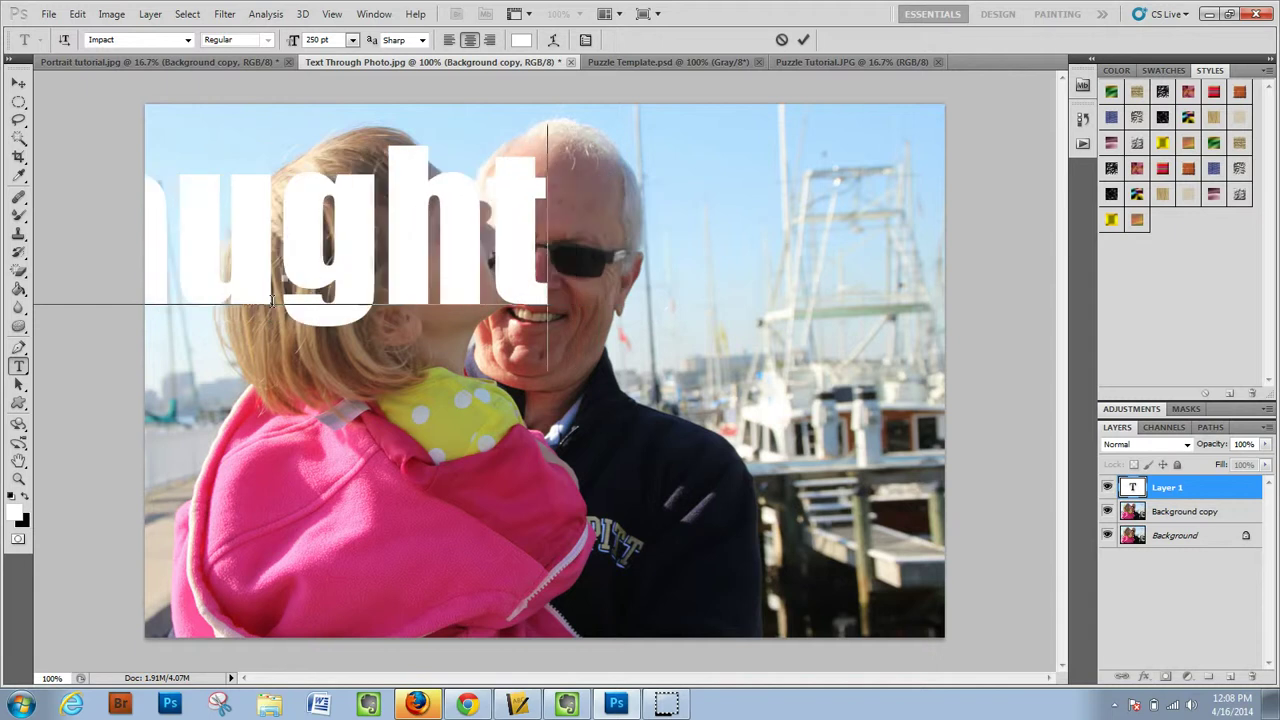
type("ing")
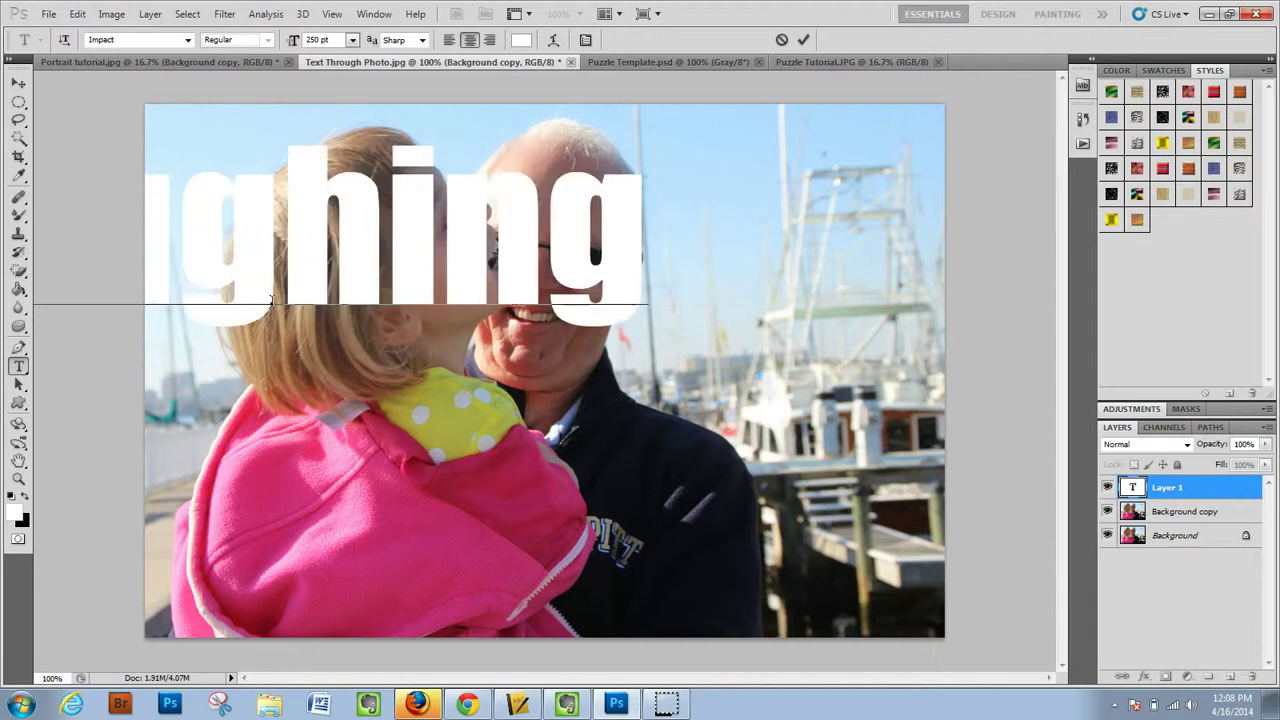
Step: Move the Laughing text to the middle of the photo and rotate it counterclockwise to about -17.3°
left_click(18, 82)
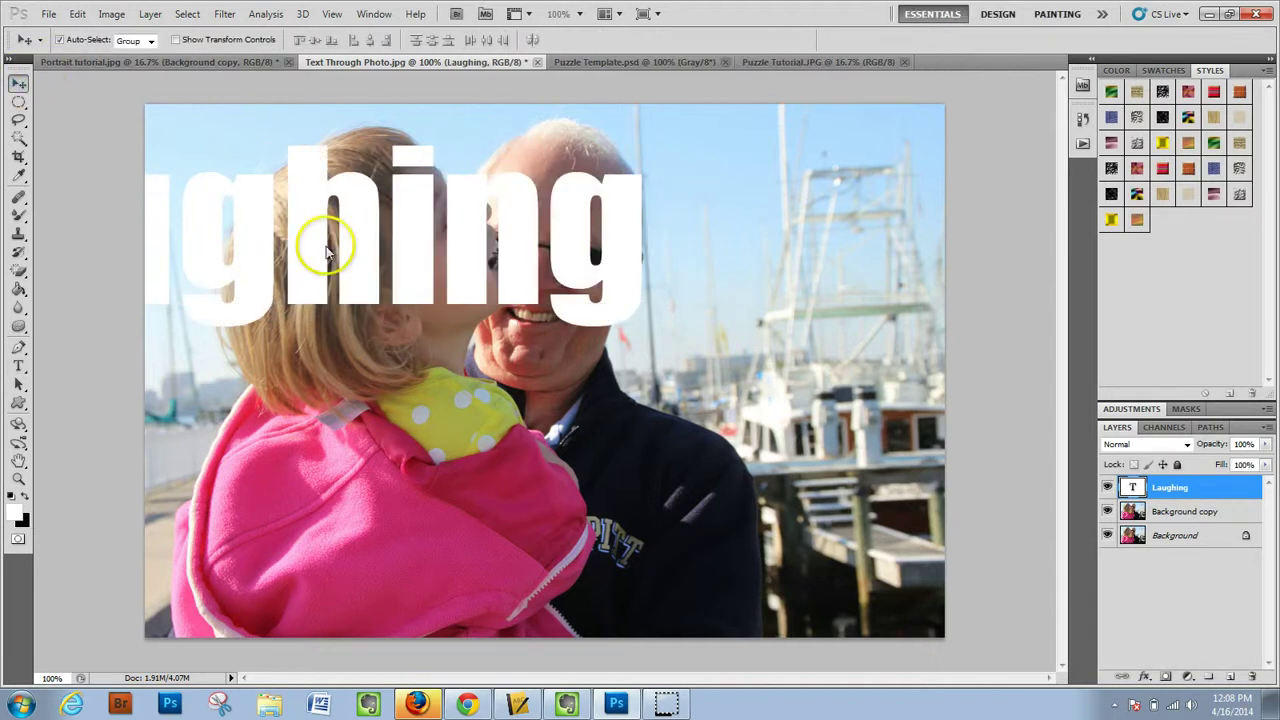
left_click_drag(326, 250, 596, 354)
key("ctrl+t")
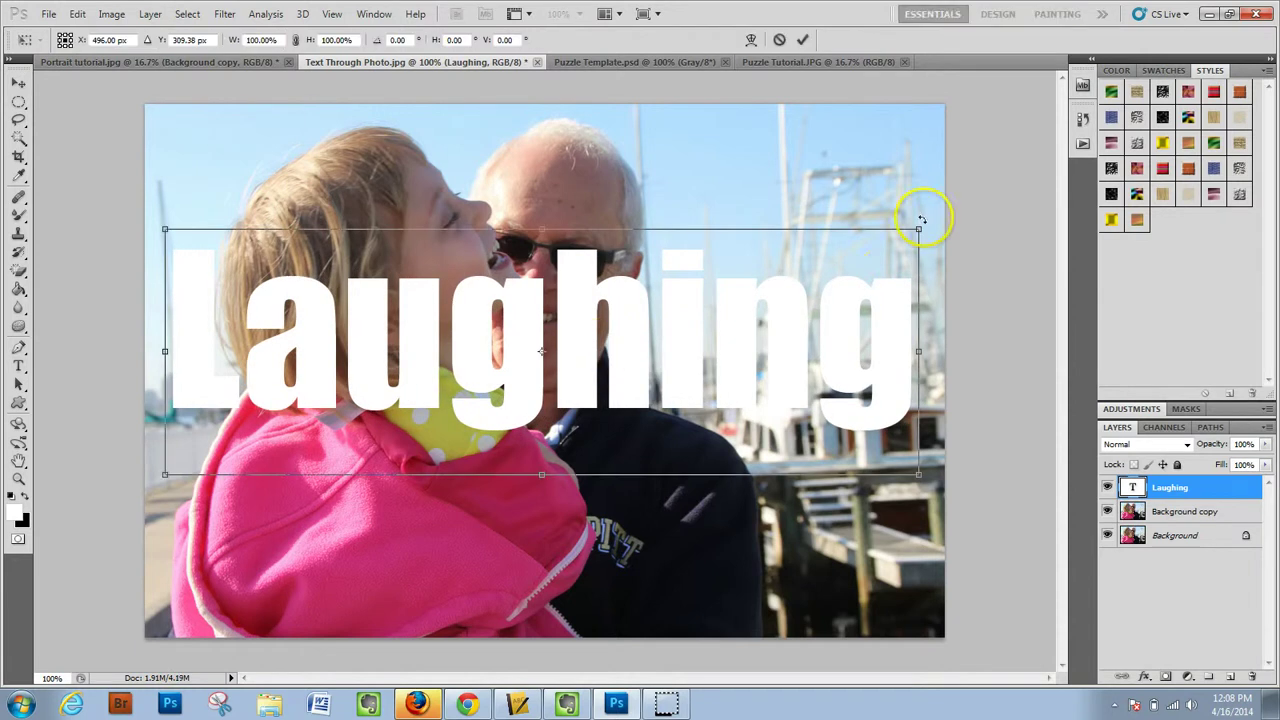
left_click_drag(921, 218, 870, 120)
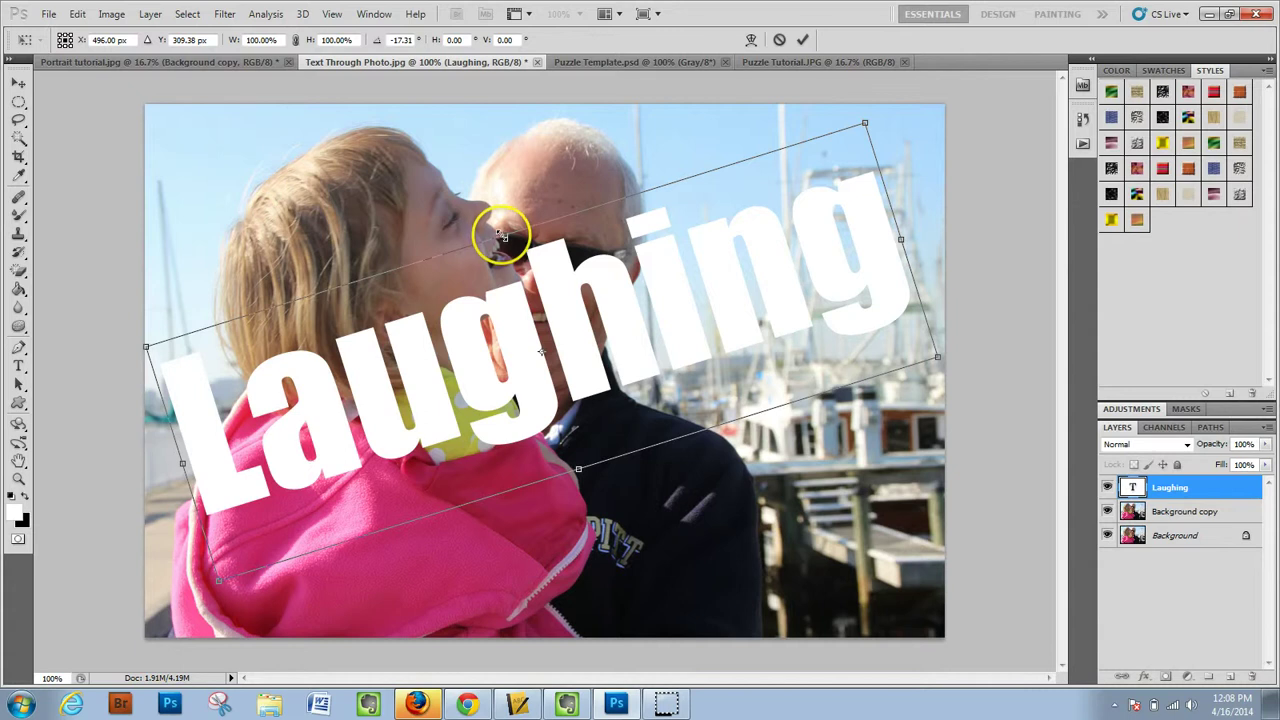
Step: Stretch the rotated text's height to about 161% and shift it up and left over the two faces
left_click_drag(503, 235, 466, 111)
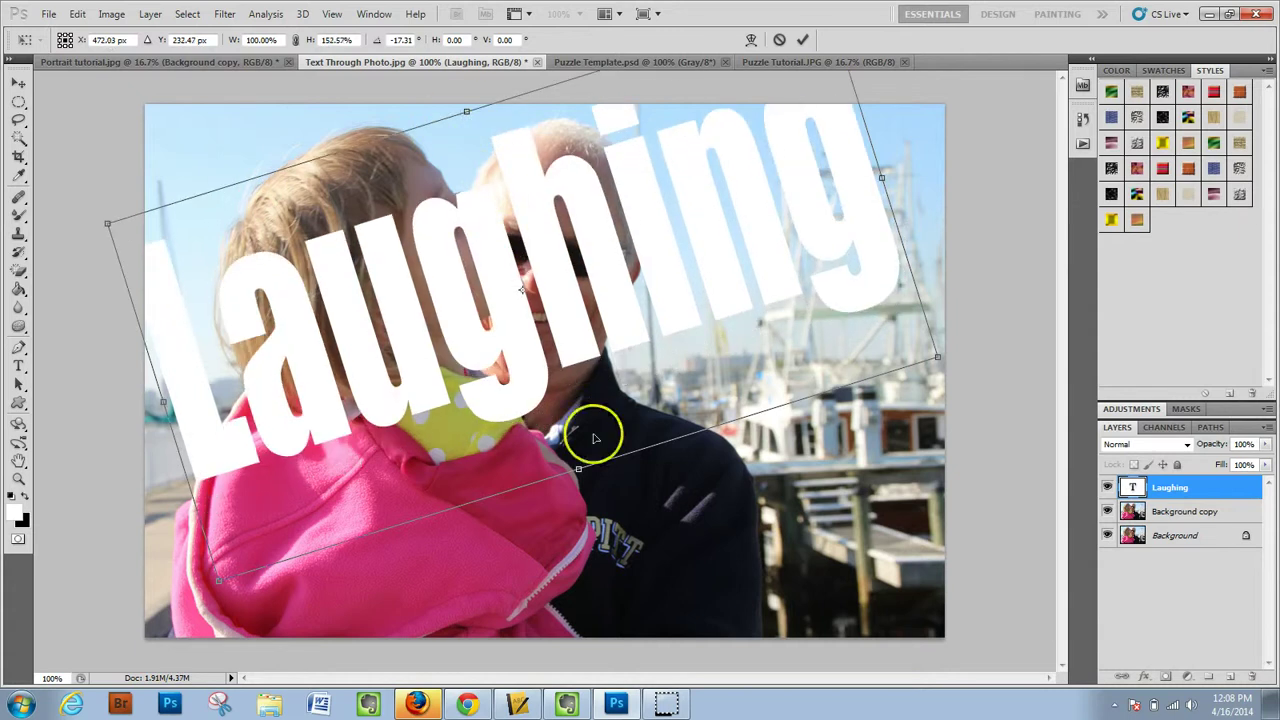
left_click_drag(579, 468, 583, 488)
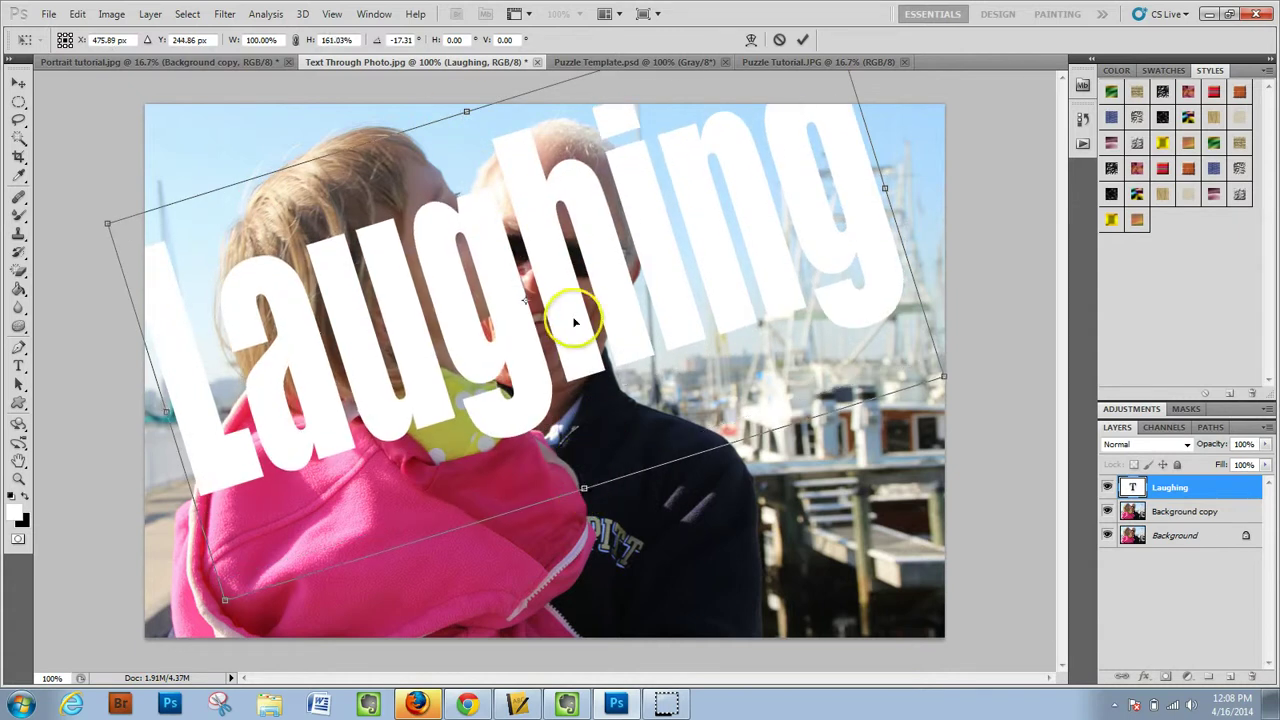
left_click_drag(575, 322, 556, 294)
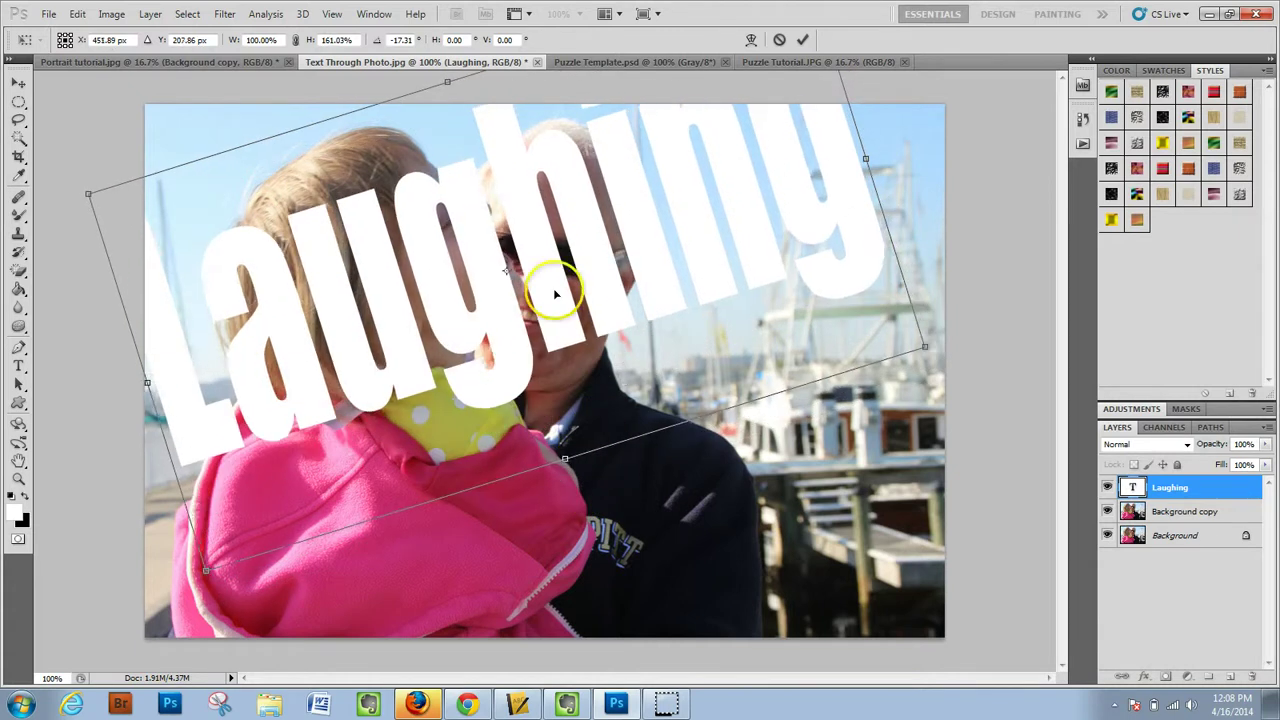
key("Return")
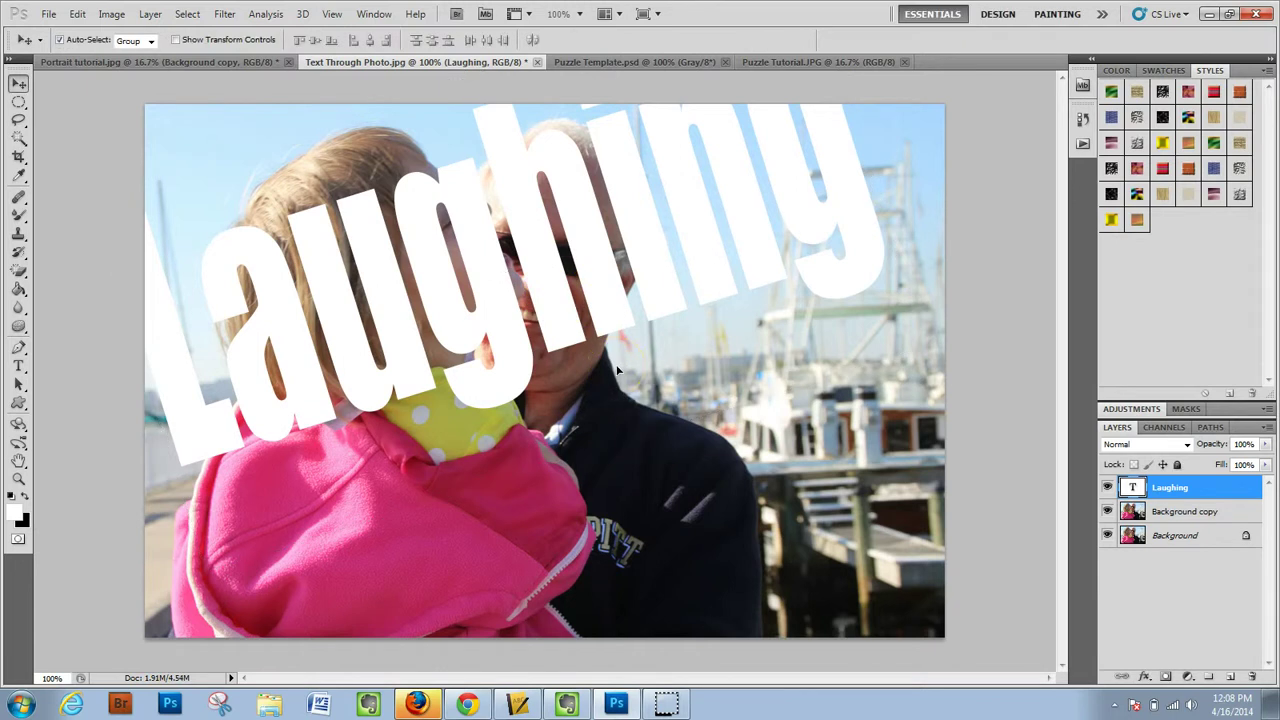
Step: Hide the Background layer and clip Background copy to the Laughing text layer, moved directly beneath it
left_click(1137, 490)
left_click_drag(1187, 488, 1185, 525)
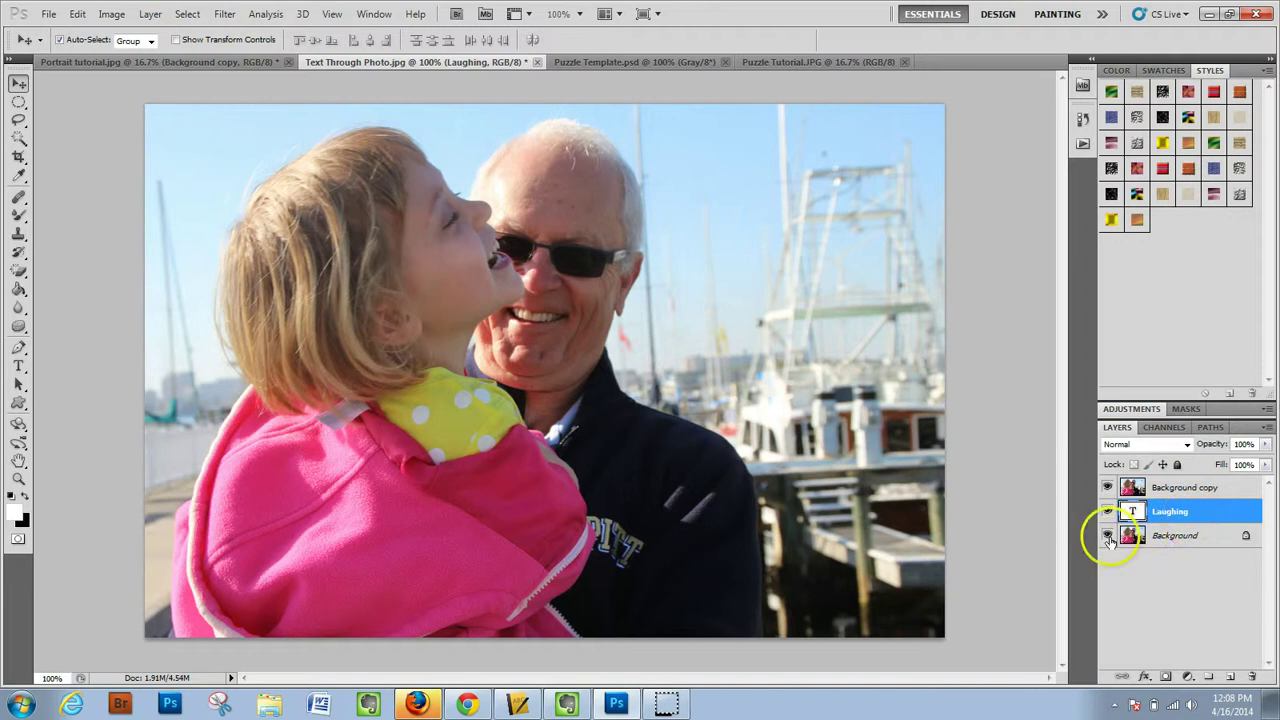
left_click(1108, 538)
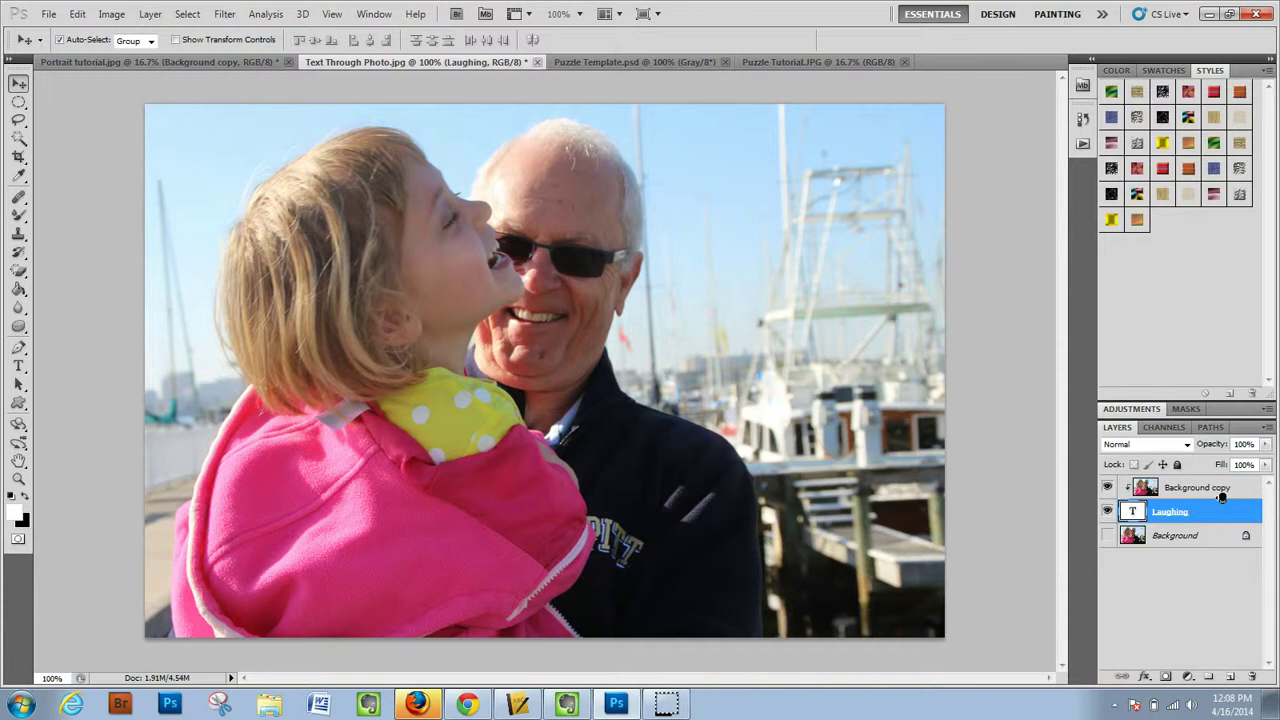
left_click(1221, 498, "alt")
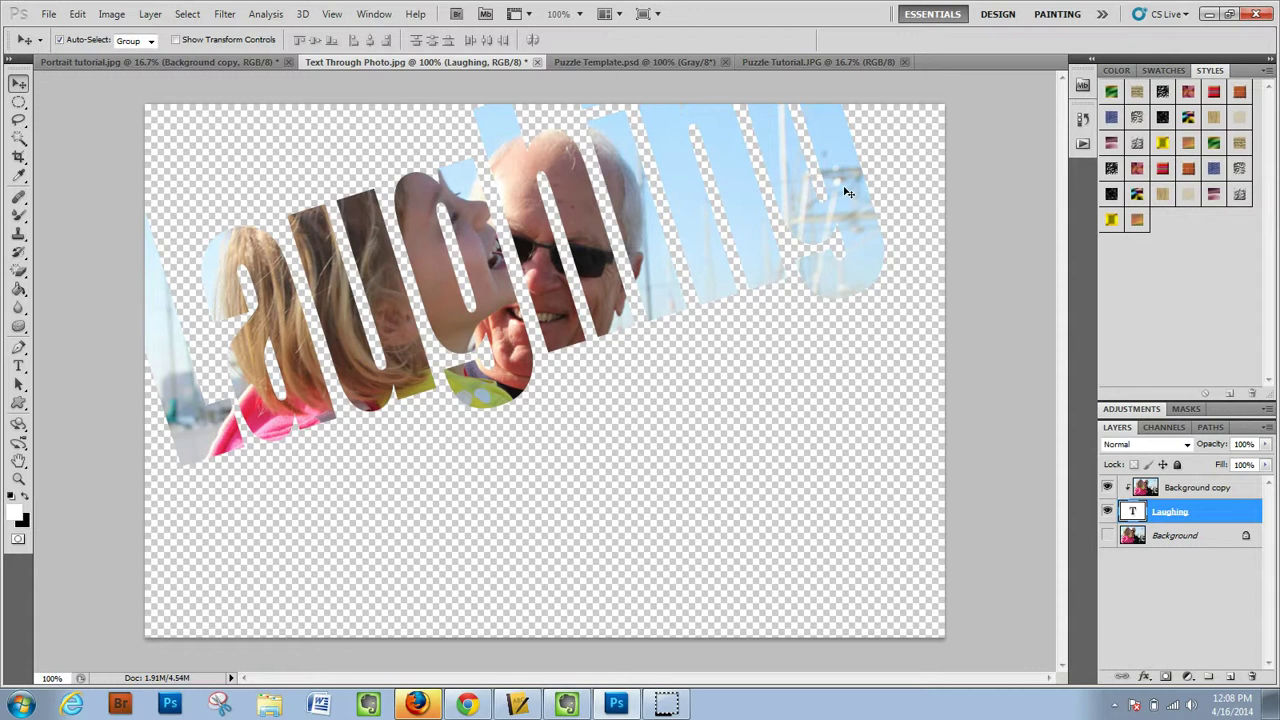
Step: Apply Bevel and Emboss and Drop Shadow effects with their default settings to the Laughing text layer
left_click(1145, 678)
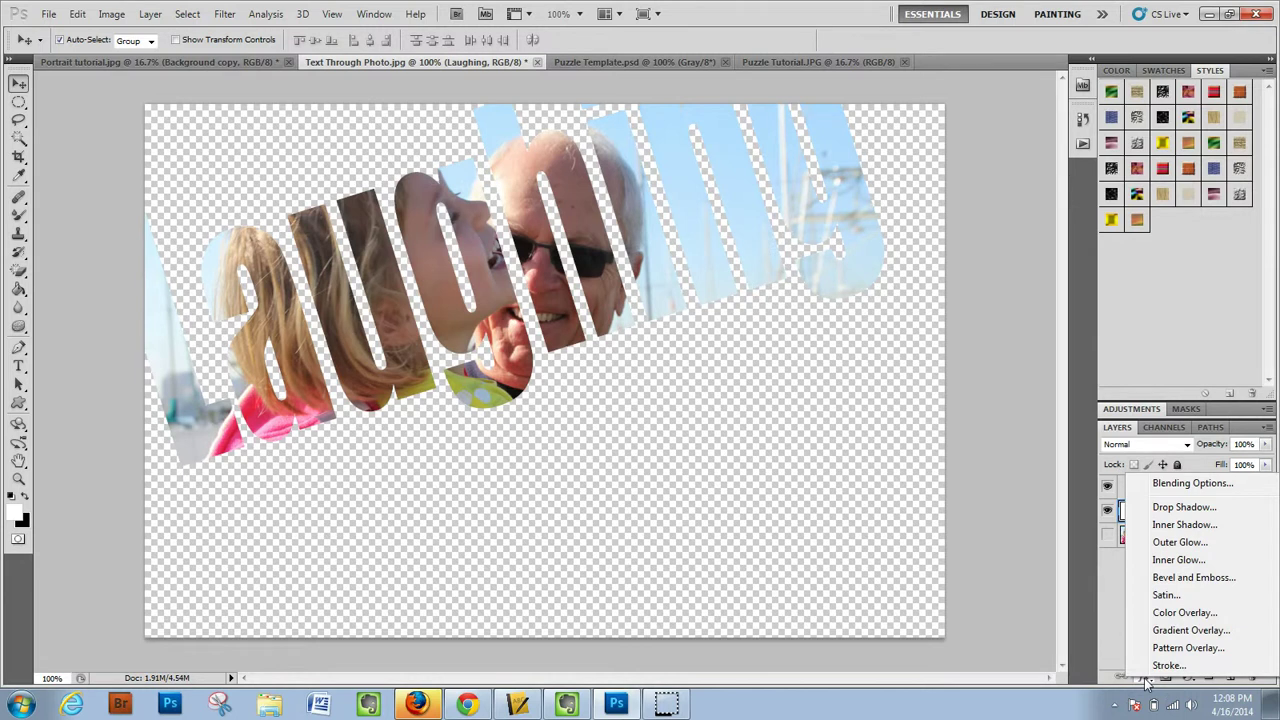
left_click(1158, 578)
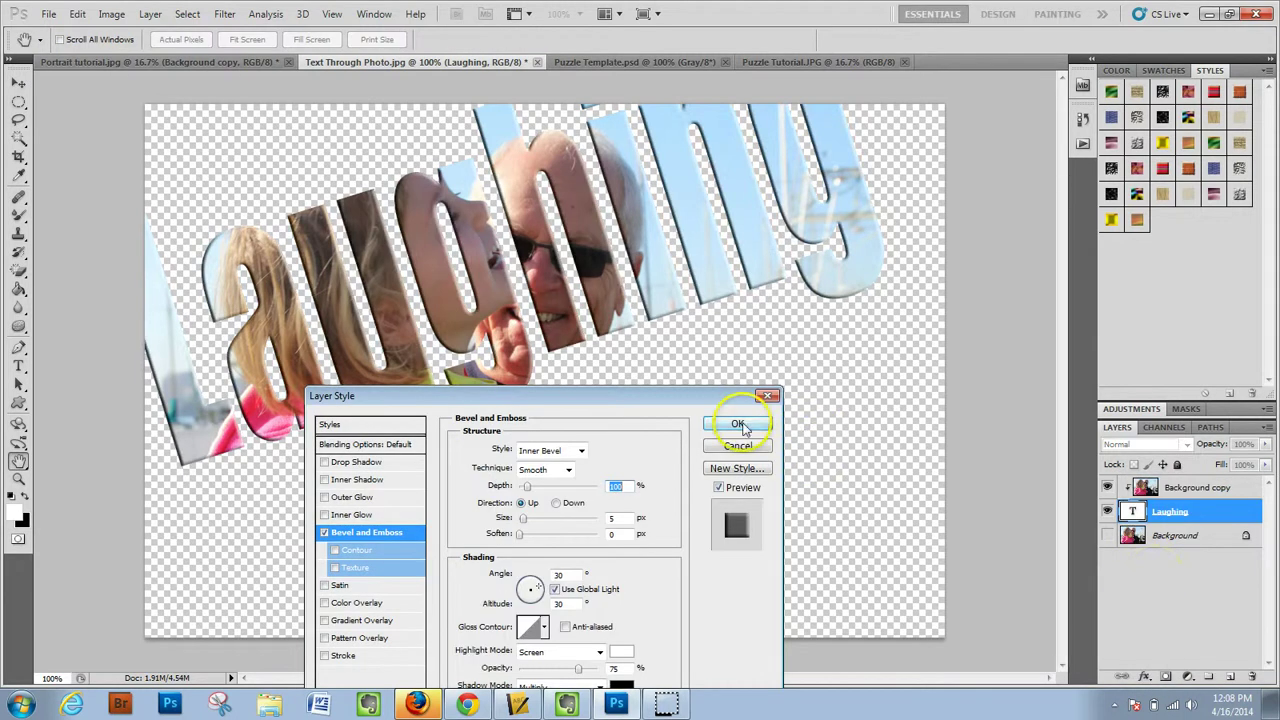
left_click(742, 426)
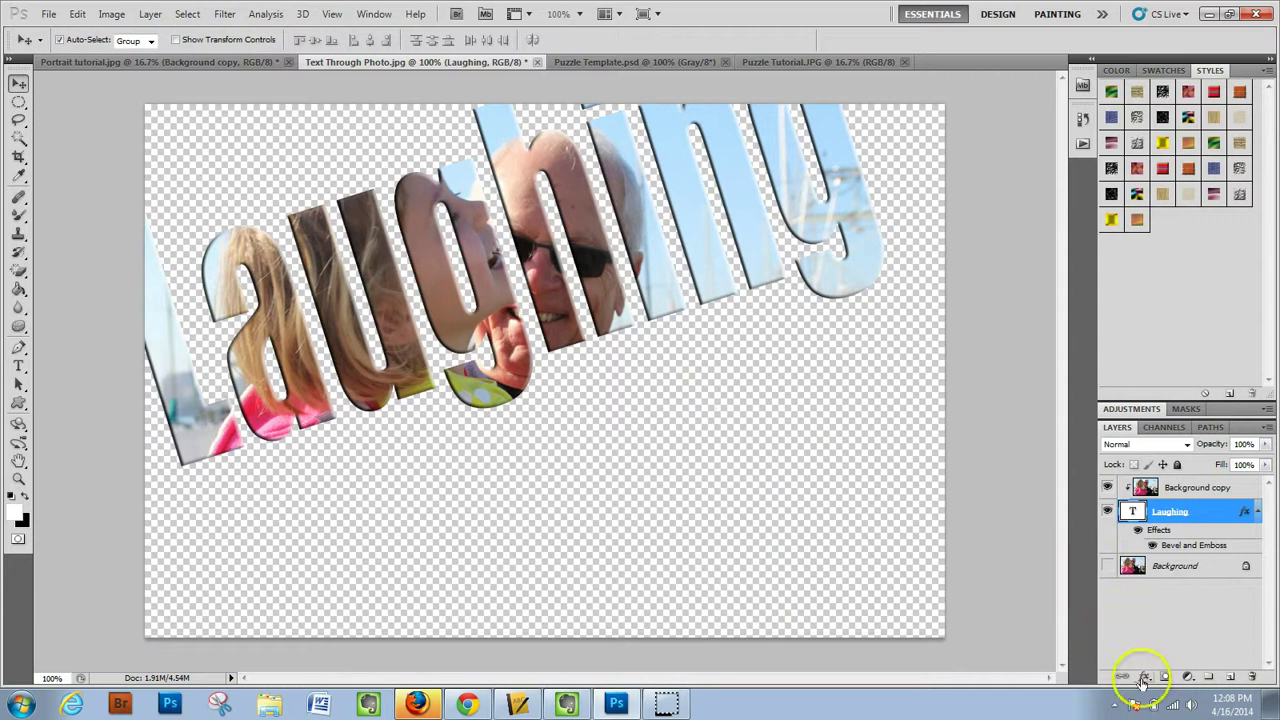
left_click(1145, 678)
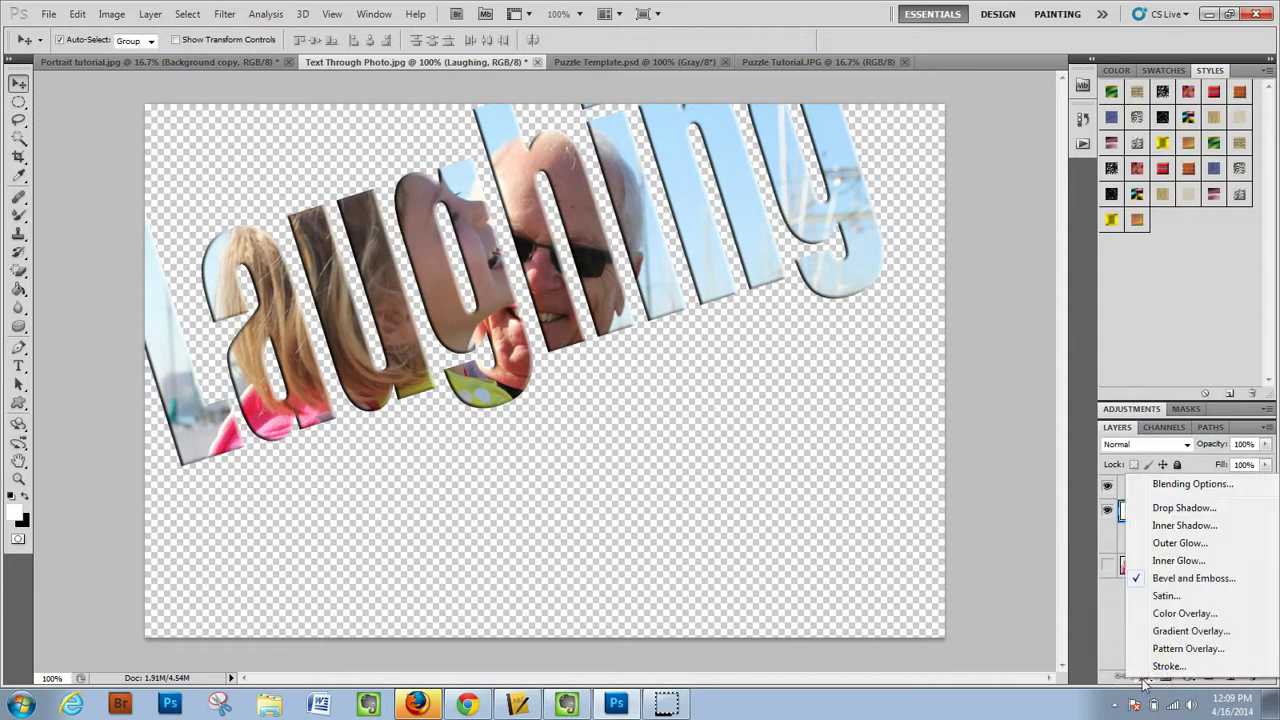
left_click(1150, 508)
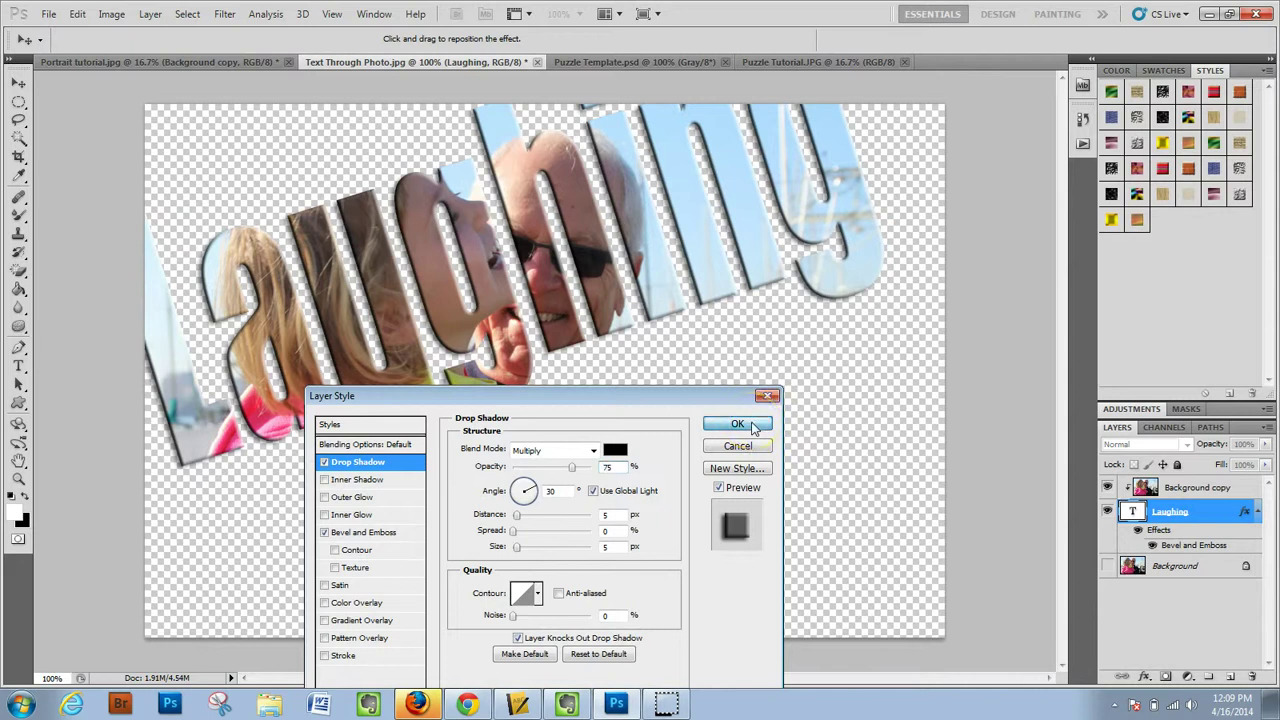
left_click(750, 425)
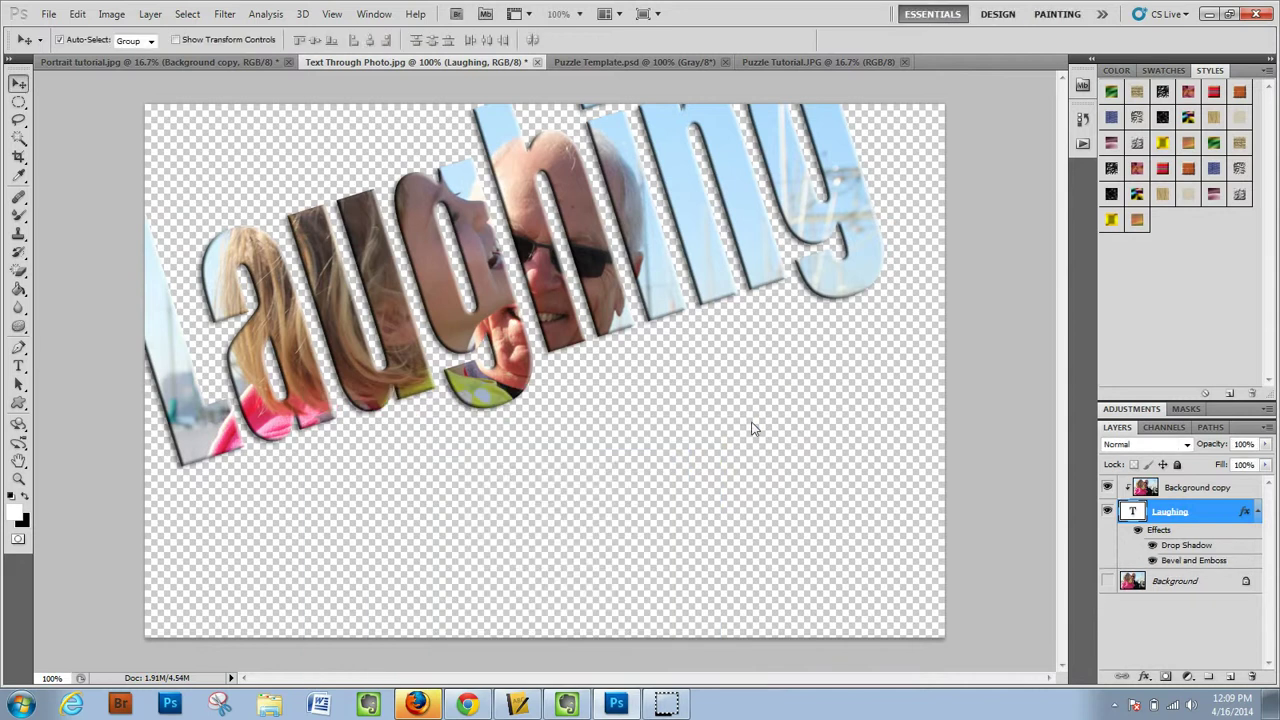
Step: Duplicate the Background copy layer and place the duplicate between the Laughing text layer and the hidden Background layer
left_click(1181, 487)
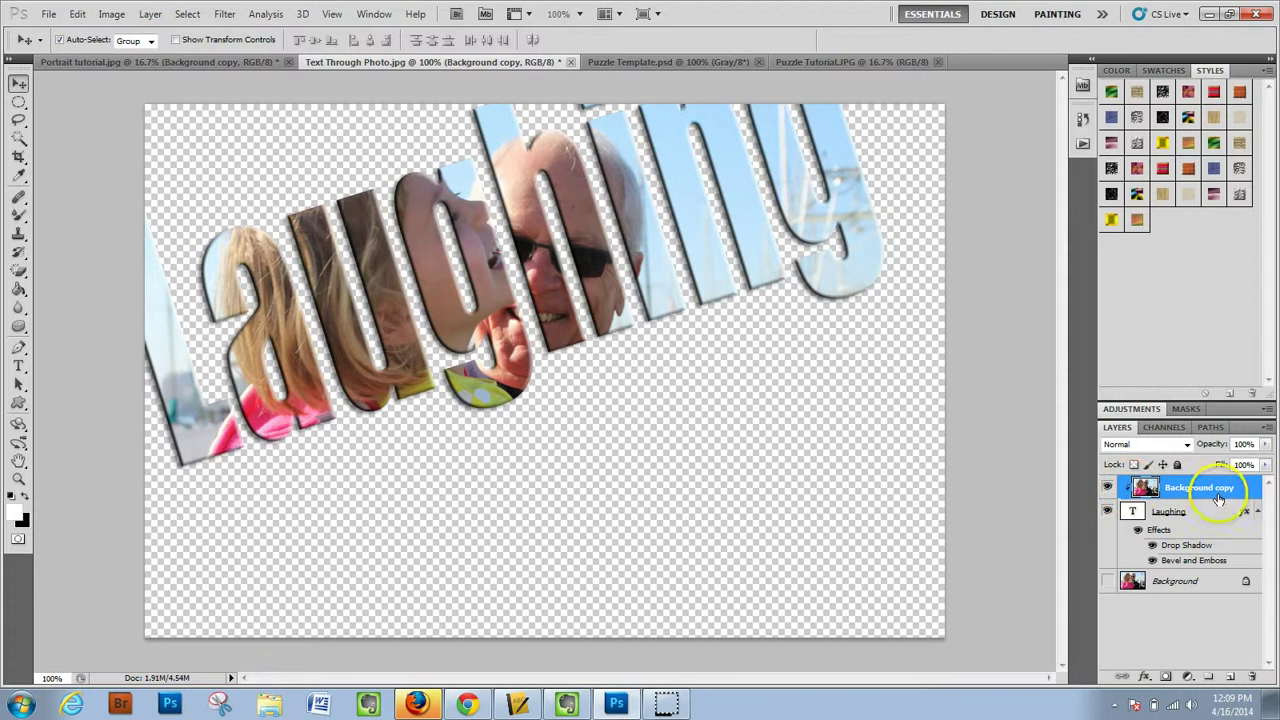
left_click_drag(1218, 497, 1230, 677)
left_click(1180, 487)
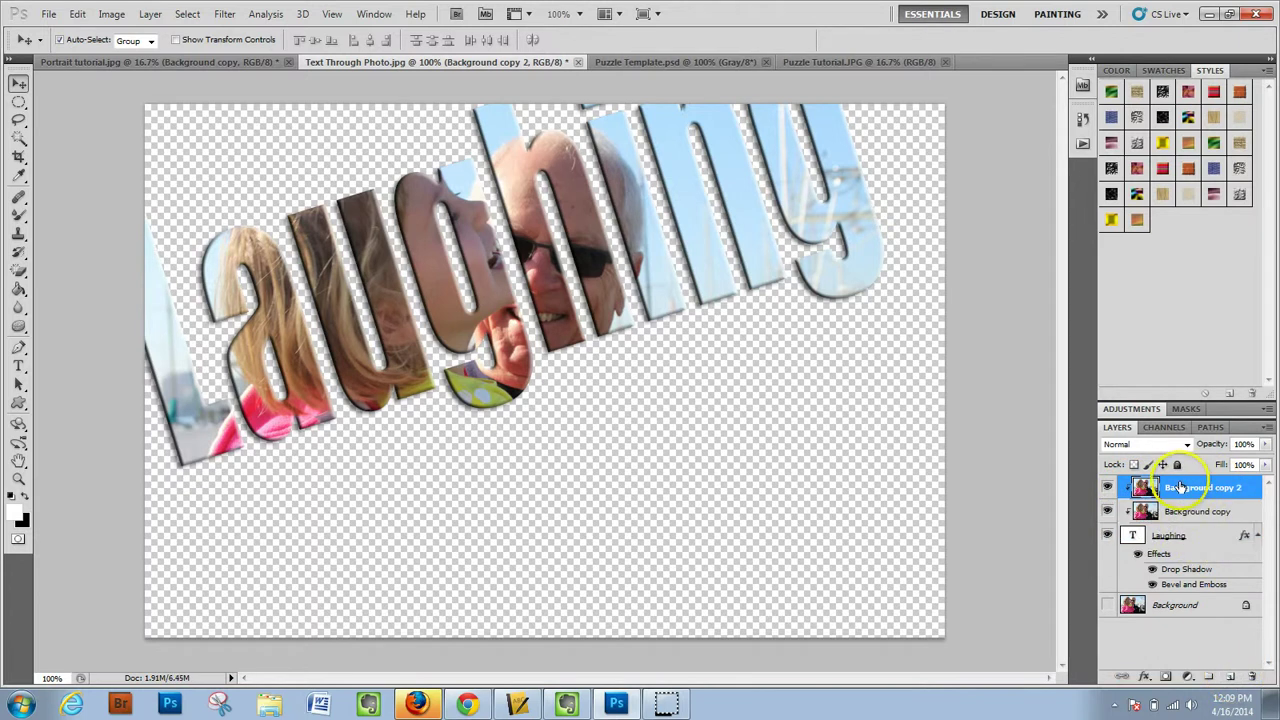
left_click_drag(1180, 487, 1184, 585)
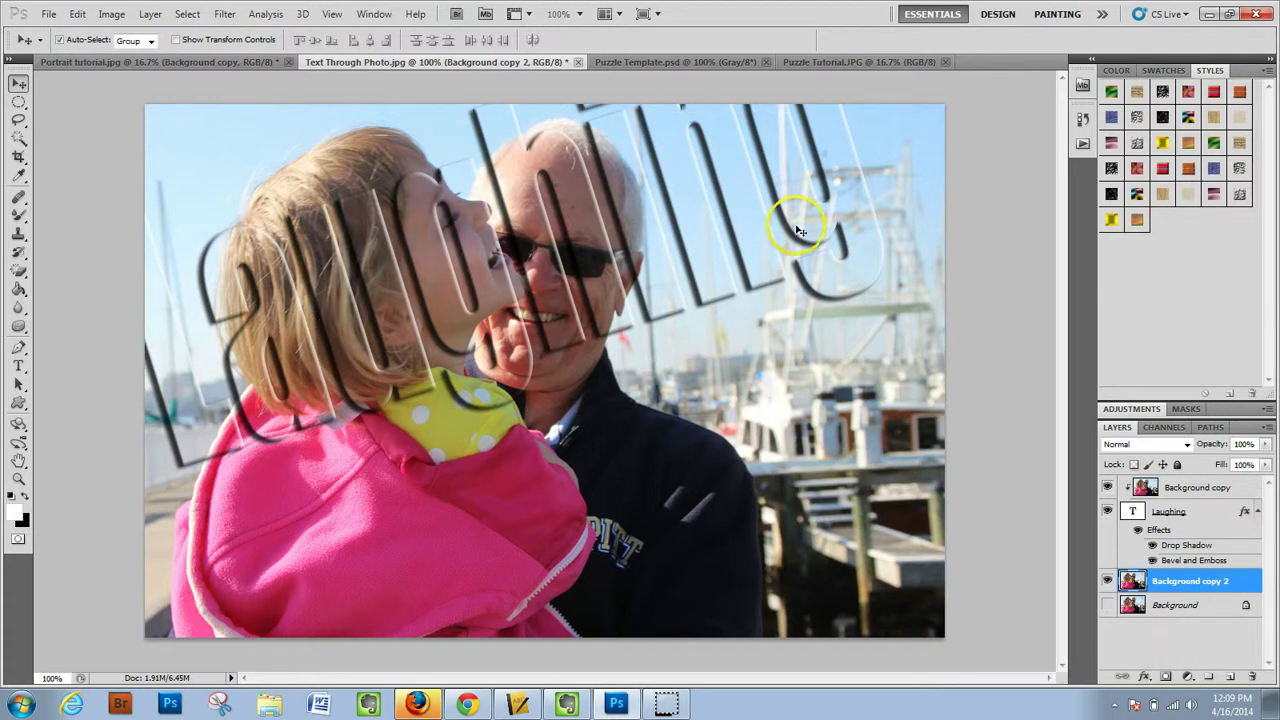
Step: Apply a Radial Blur to the duplicated photo layer with amount 80, Zoom method, Good quality and the centre slightly above the middle
left_click(225, 15)
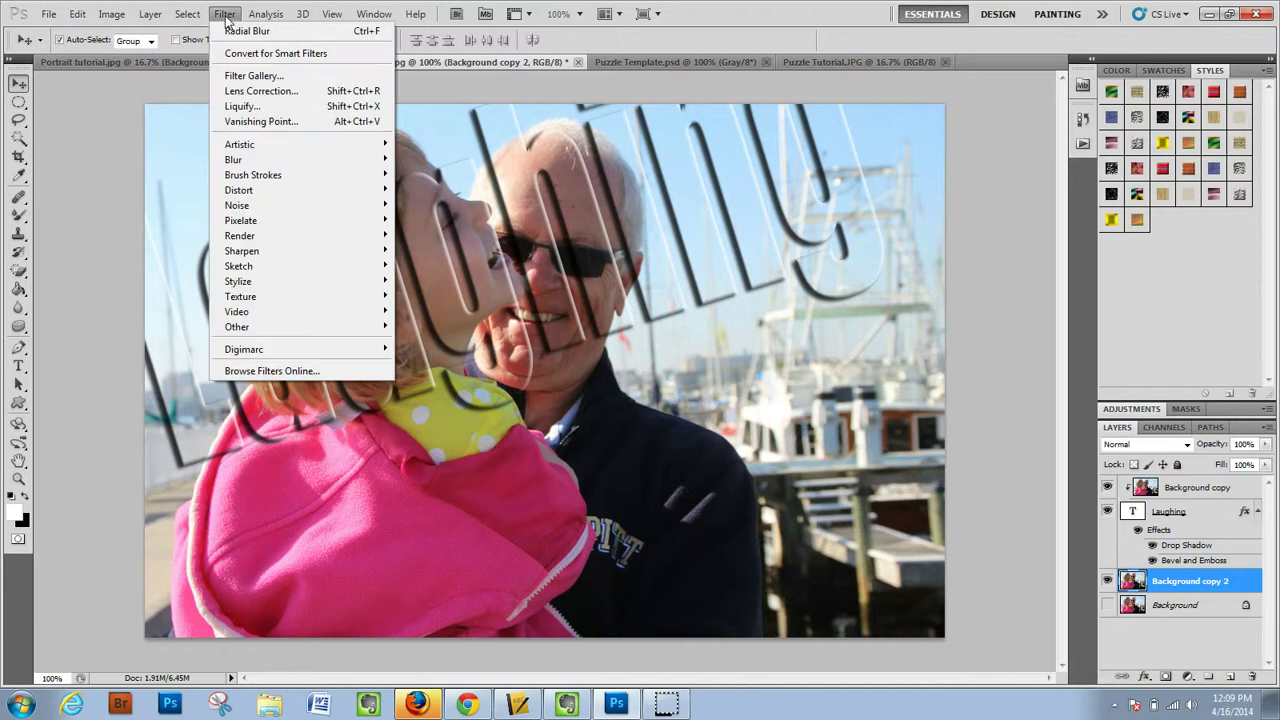
mouse_move(228, 160)
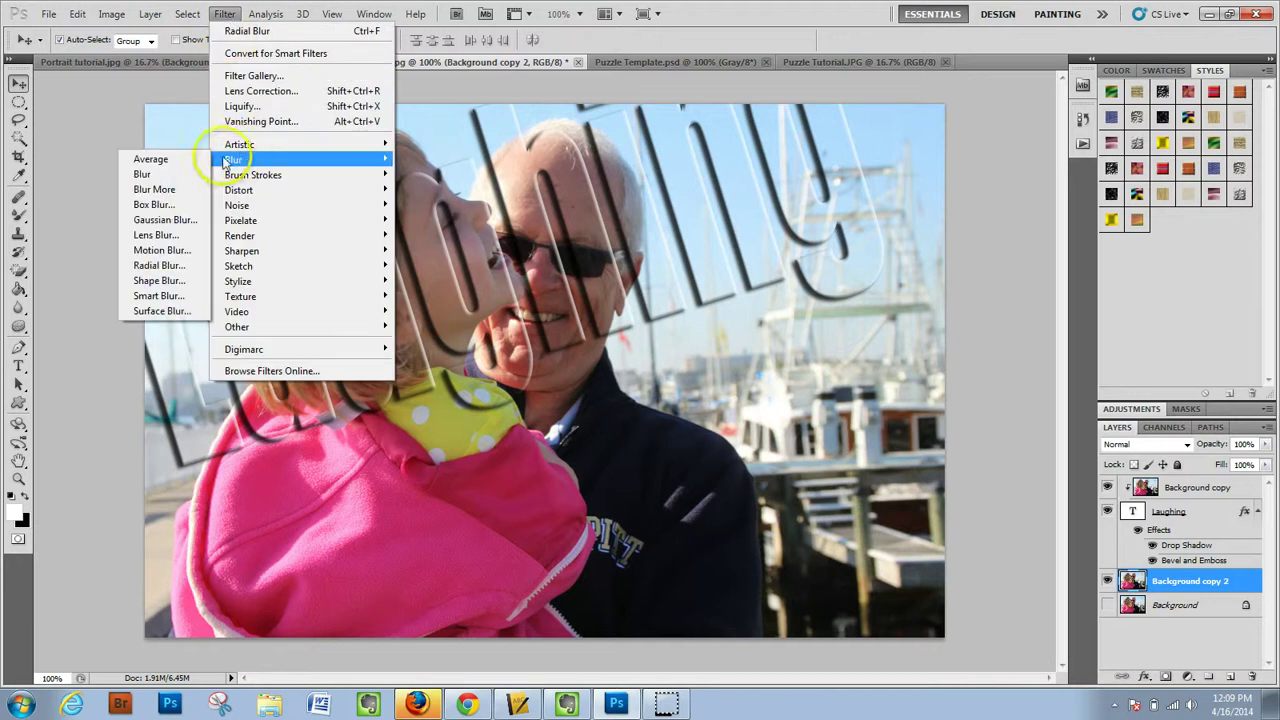
left_click(190, 266)
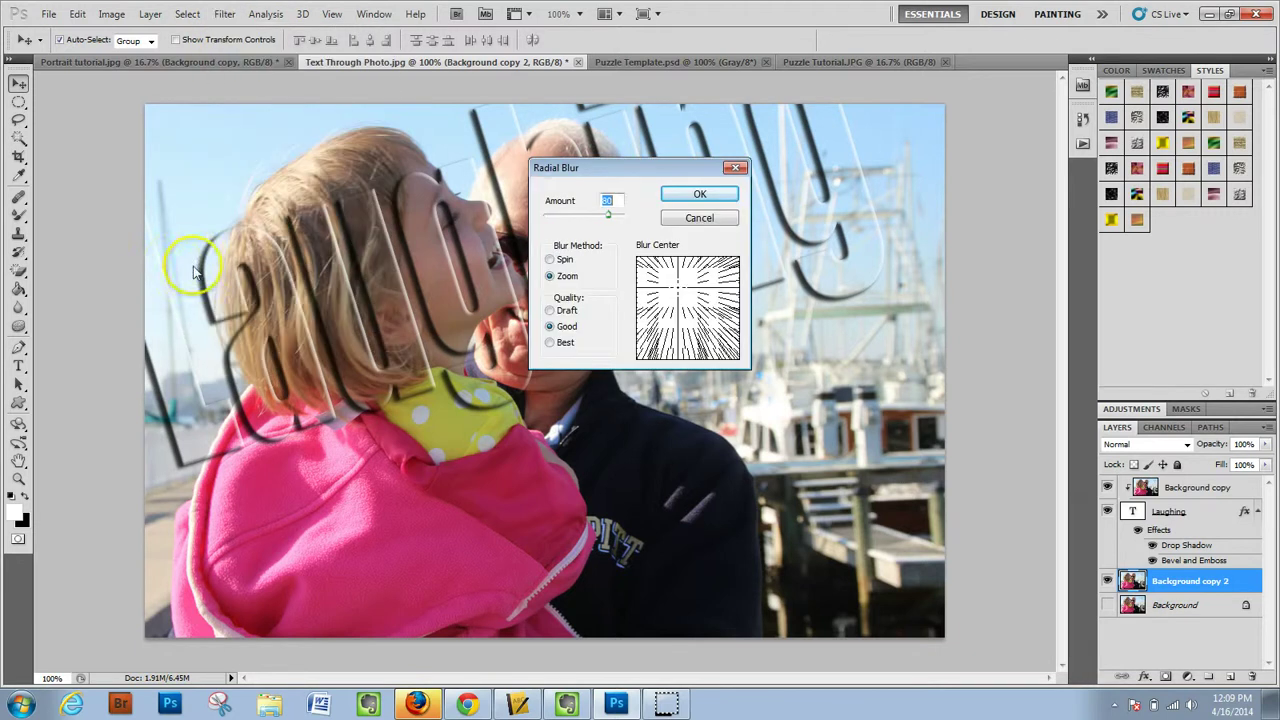
left_click(550, 260)
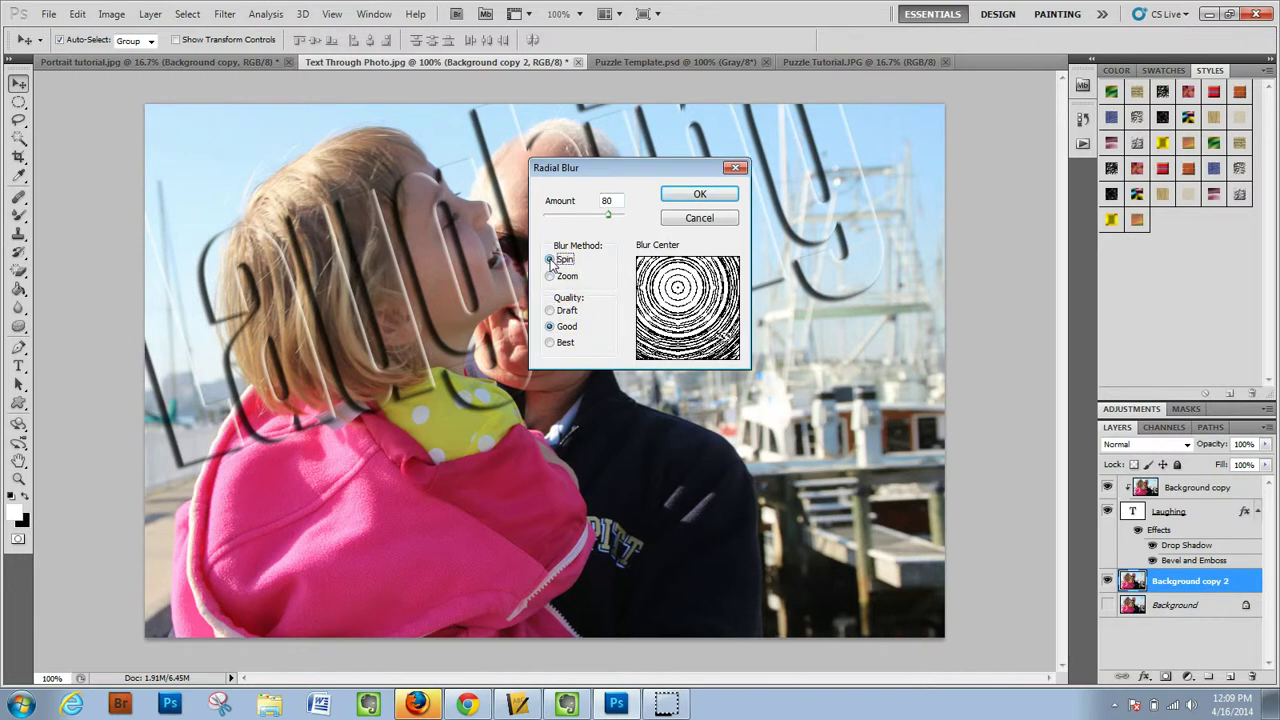
left_click(551, 275)
left_click(553, 327)
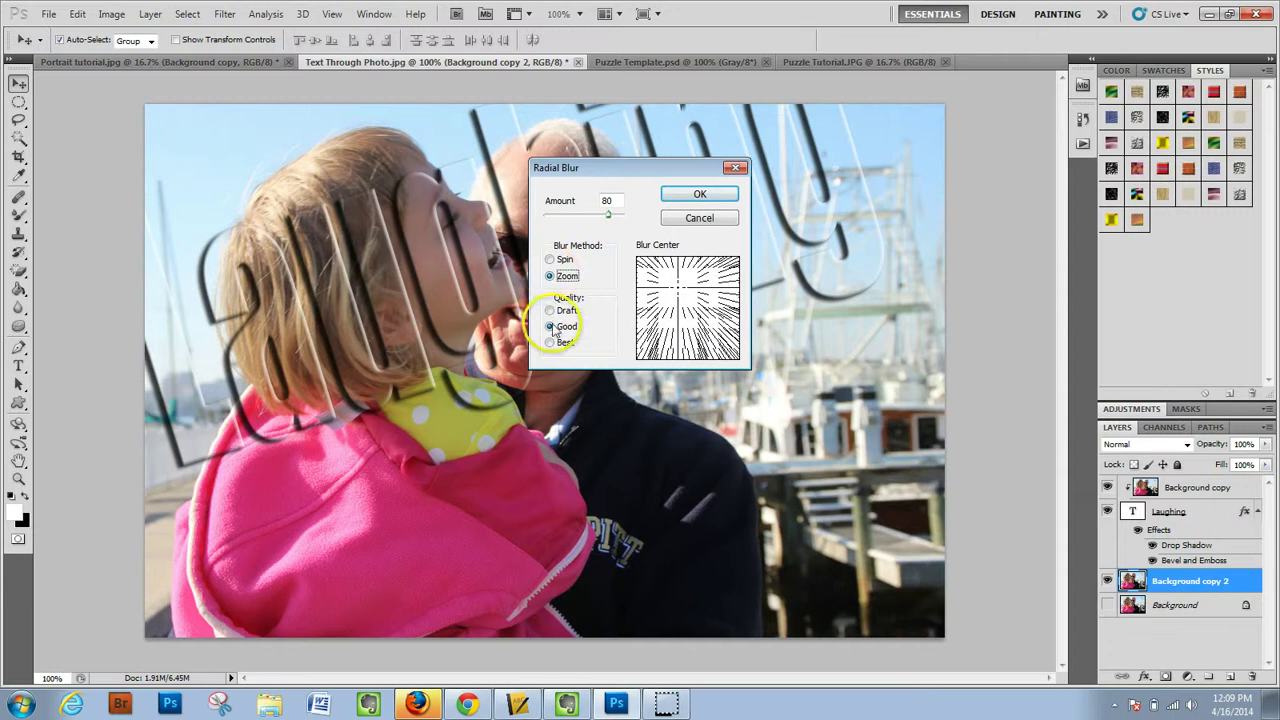
mouse_move(688, 296)
left_mouse_down()
mouse_move(706, 272)
mouse_move(682, 297)
left_mouse_up()
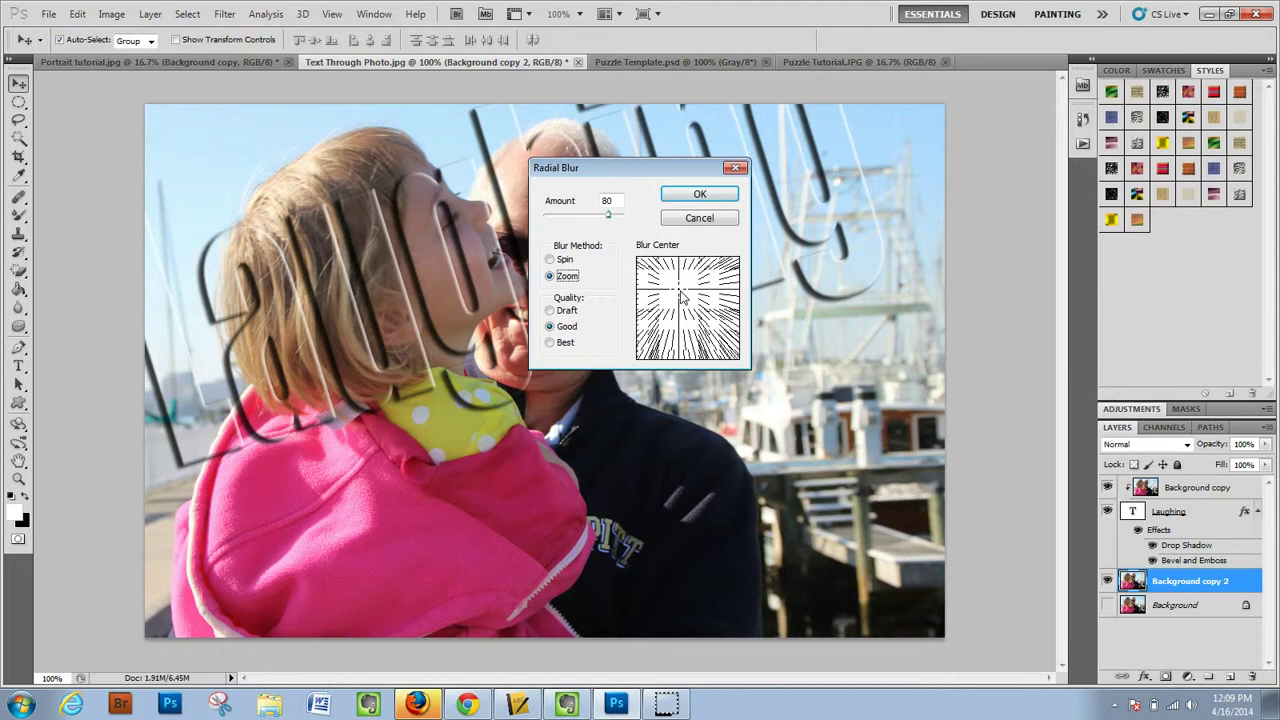
left_click(712, 195)
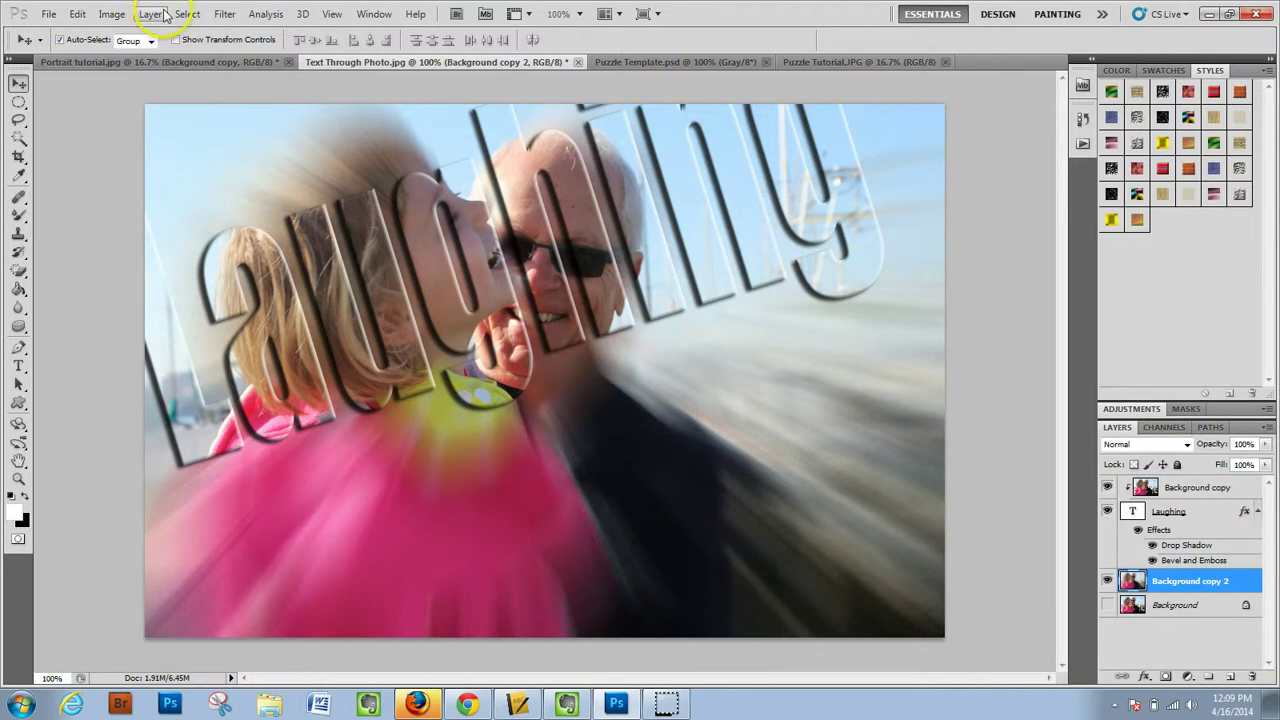
Step: Apply a Brightness/Contrast adjustment to the blurred Background copy 2 layer with brightness -16 and contrast 38
left_click(111, 14)
mouse_move(128, 58)
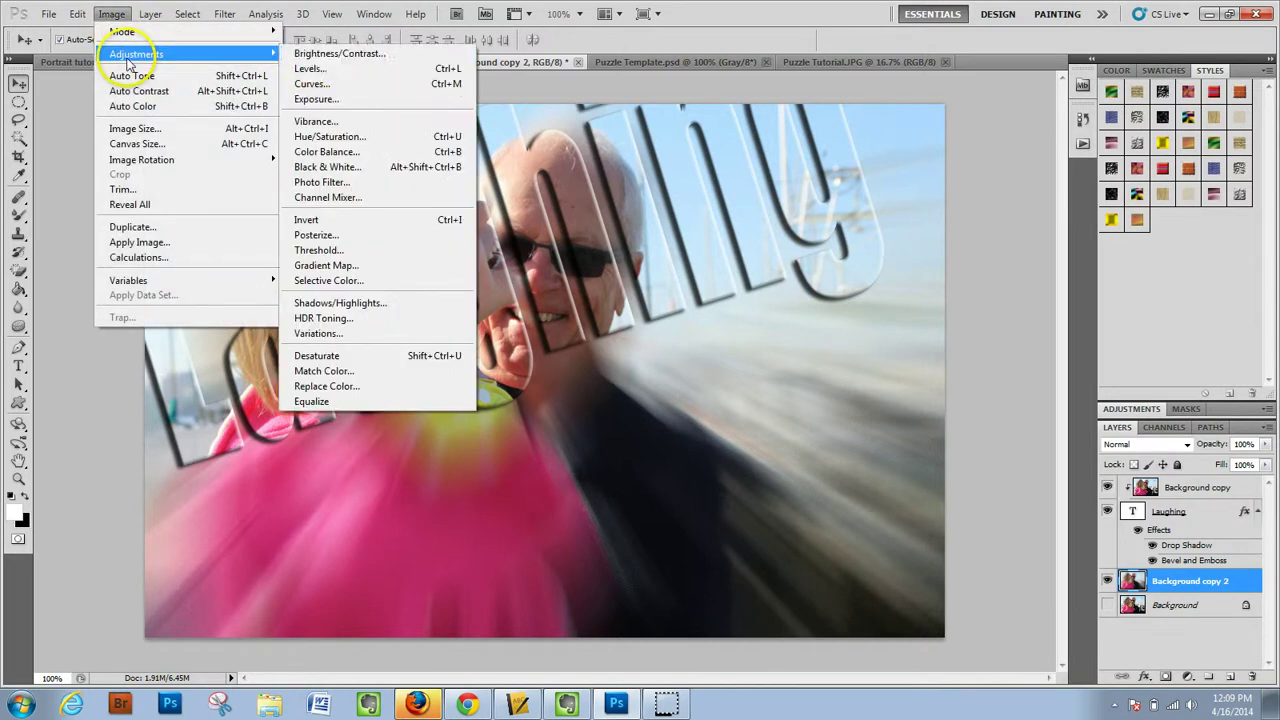
left_click(322, 54)
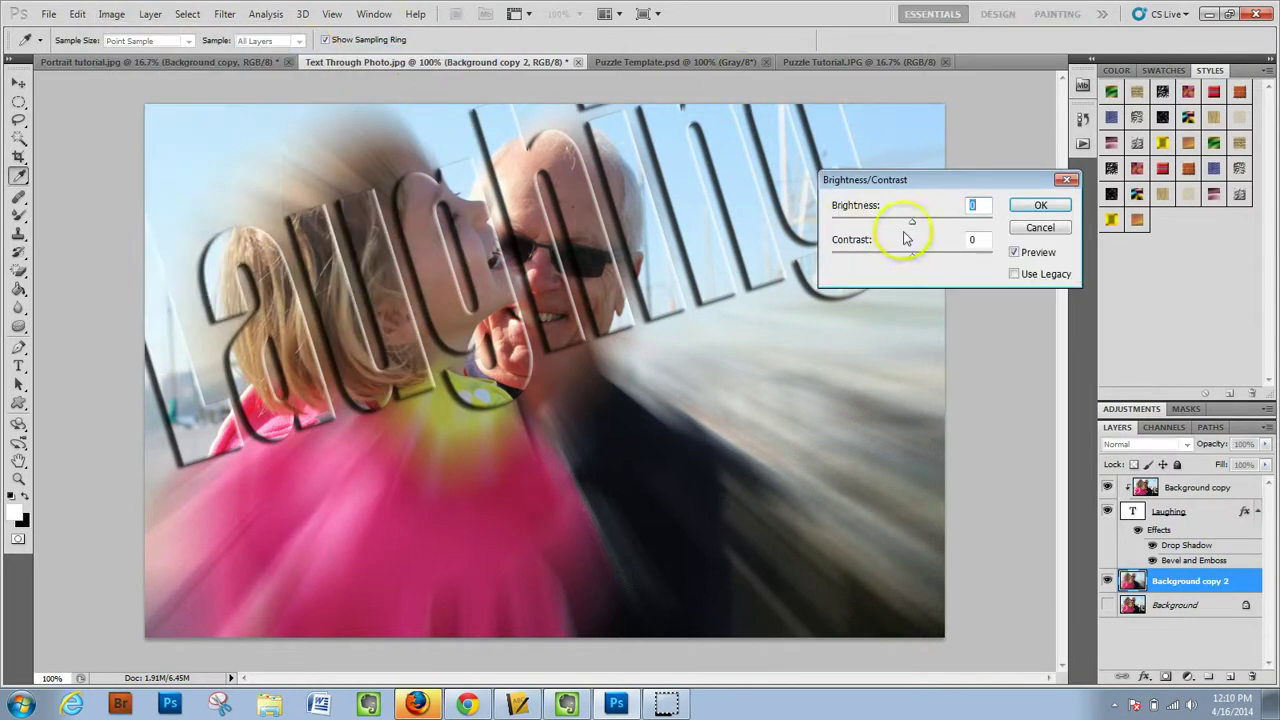
left_click_drag(912, 221, 943, 258)
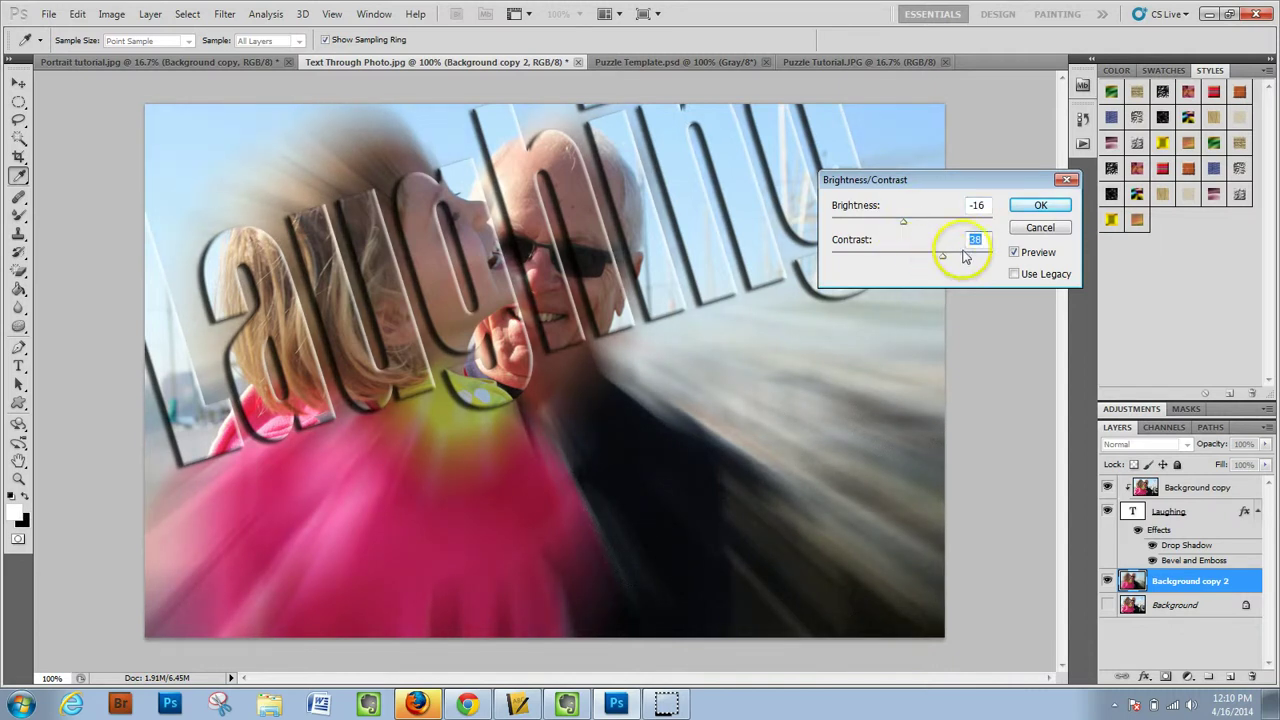
left_click(1038, 207)
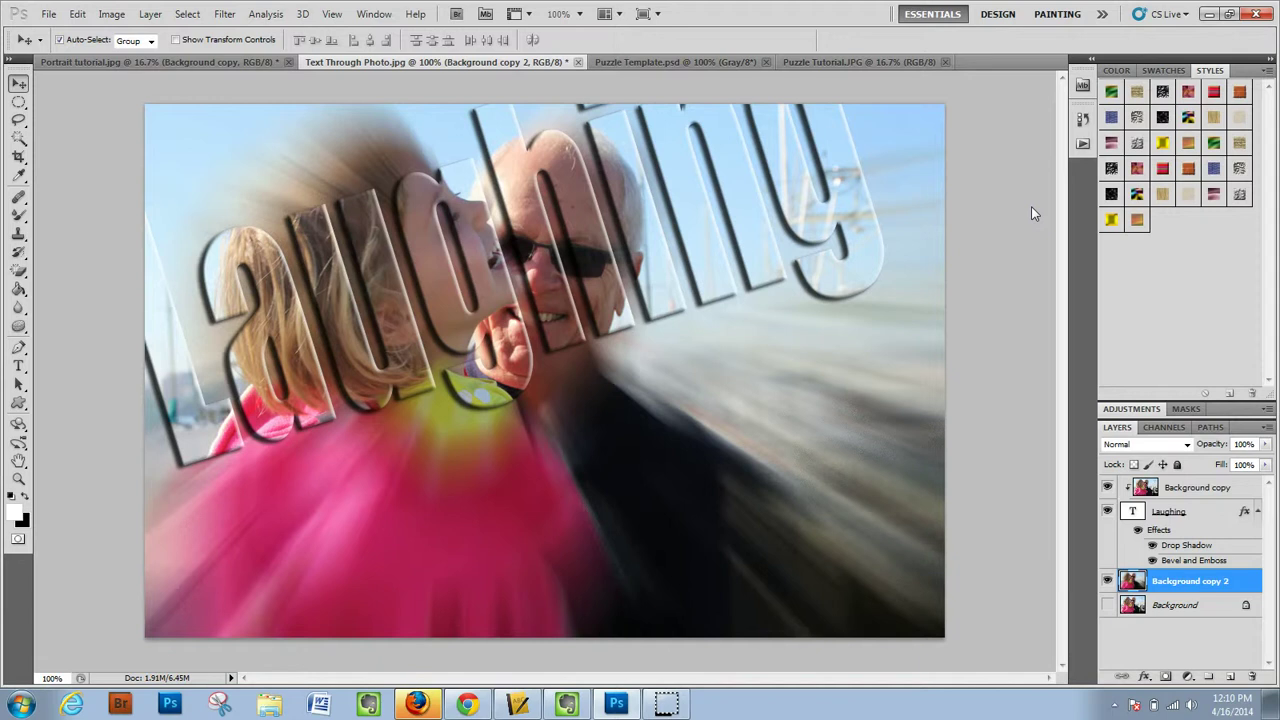
Step: Toggle the visibility of the Background copy 2 layer off and on to compare the text with and without the blurred photo
left_click(1106, 584)
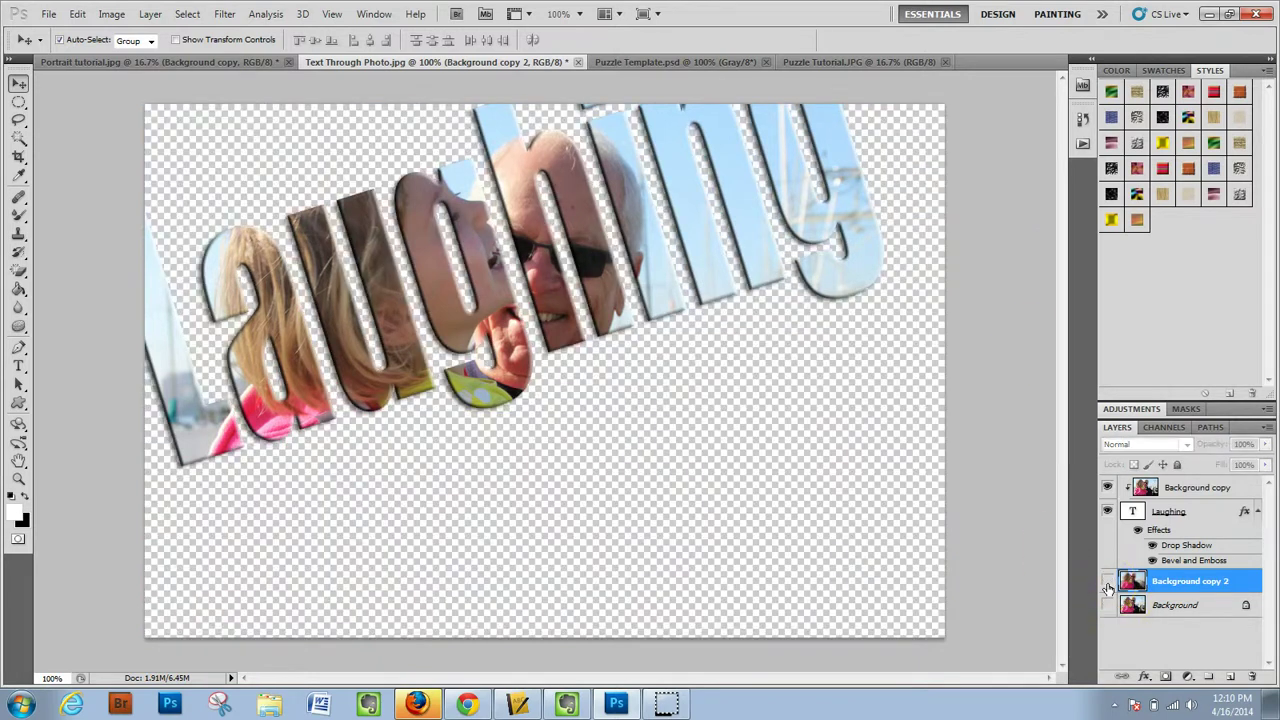
left_click(1107, 583)
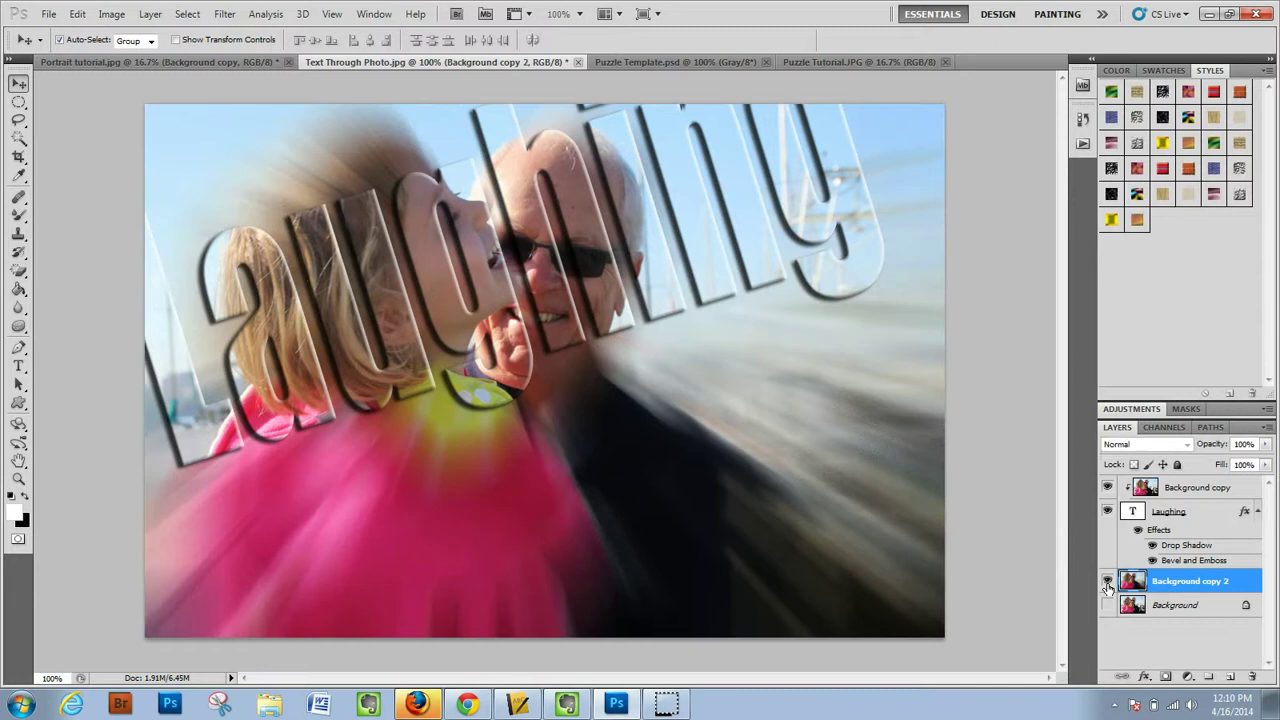